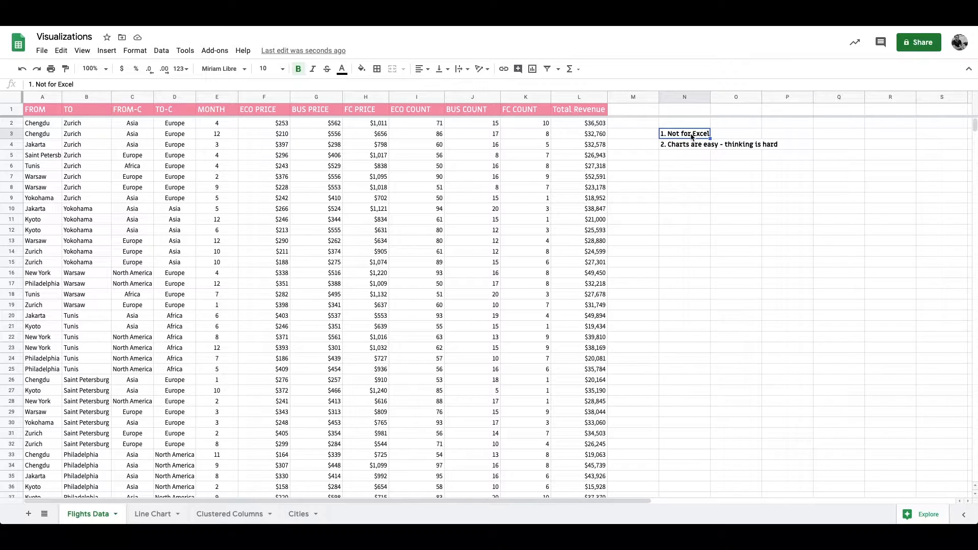
Step: Clear the two text notes in cells N3 and N4 beside the flights table
{"action": "key", "text": "Delete"}
{"action": "key", "text": "Down"}
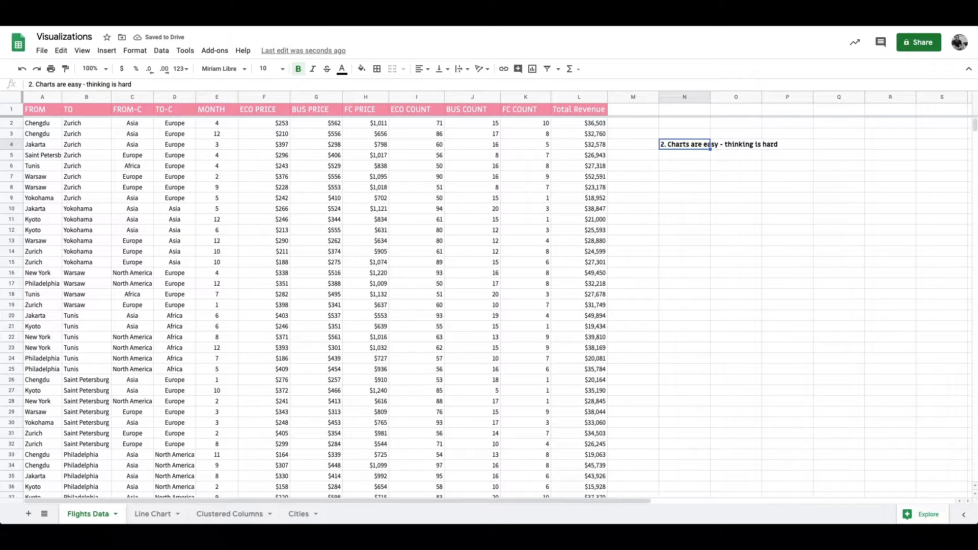
{"action": "left_click", "coordinate": [107, 50]}
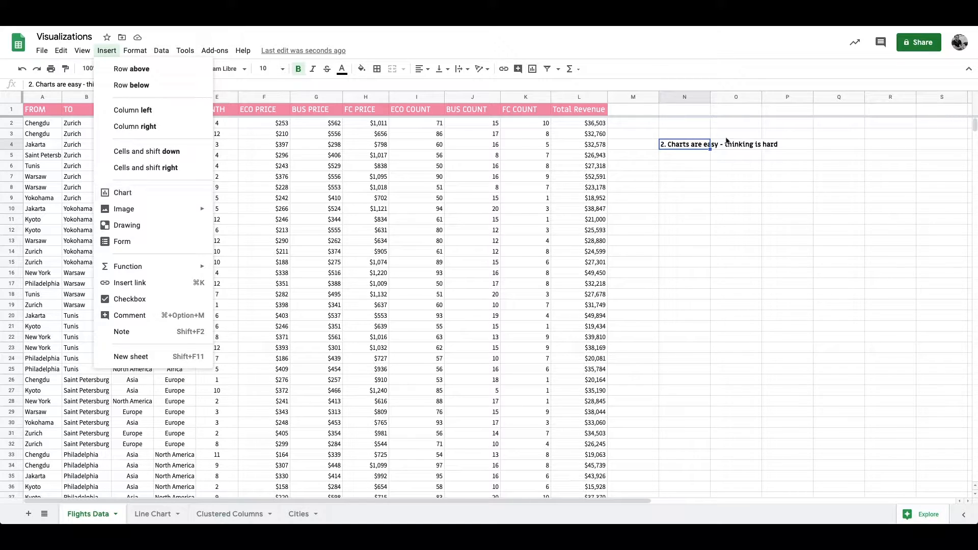
{"action": "left_click", "coordinate": [681, 148]}
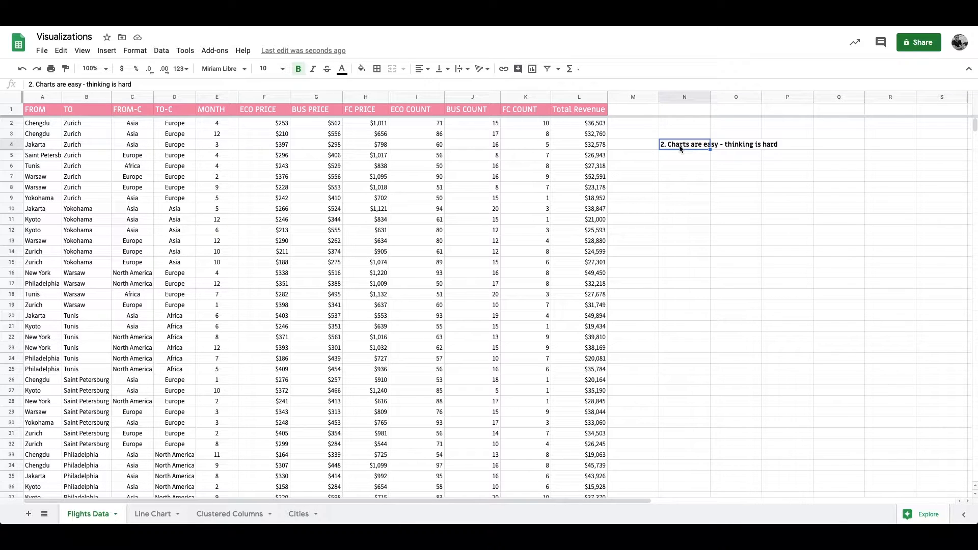
{"action": "key", "text": "Delete"}
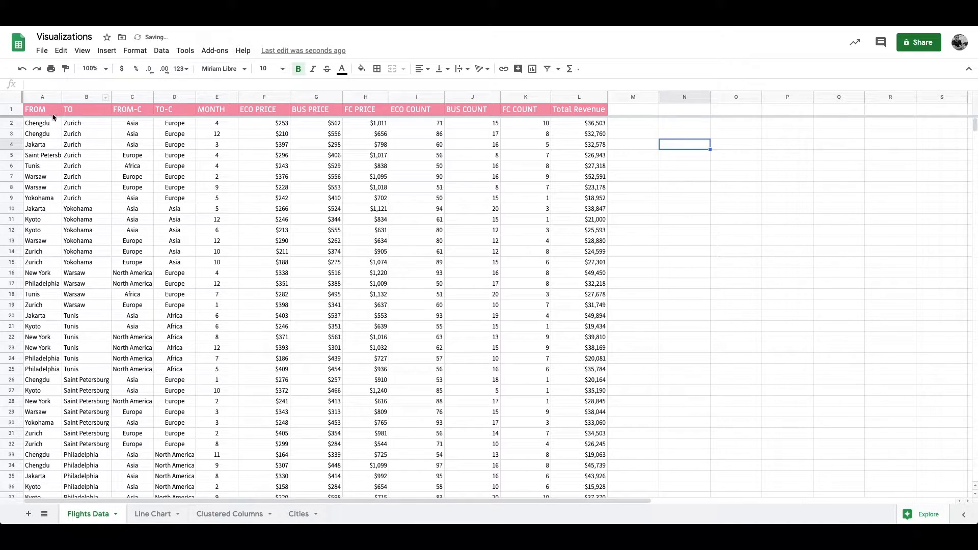
Step: Insert a chart based on the FROM-C and Total Revenue columns
{"action": "left_click", "coordinate": [35, 113]}
{"action": "left_click_drag", "start_coordinate": [125, 98], "coordinate": [167, 97]}
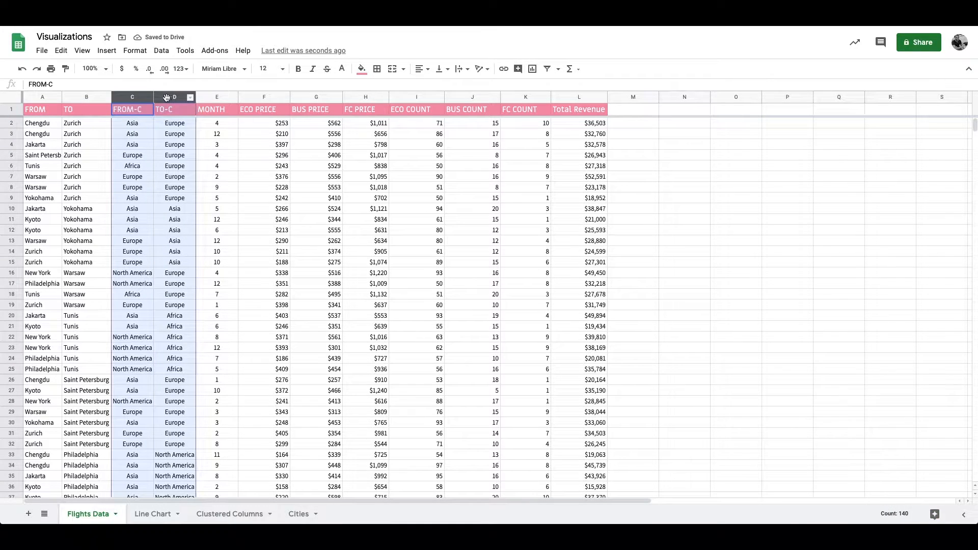
{"action": "left_click", "coordinate": [577, 98]}
{"action": "left_click", "coordinate": [578, 125]}
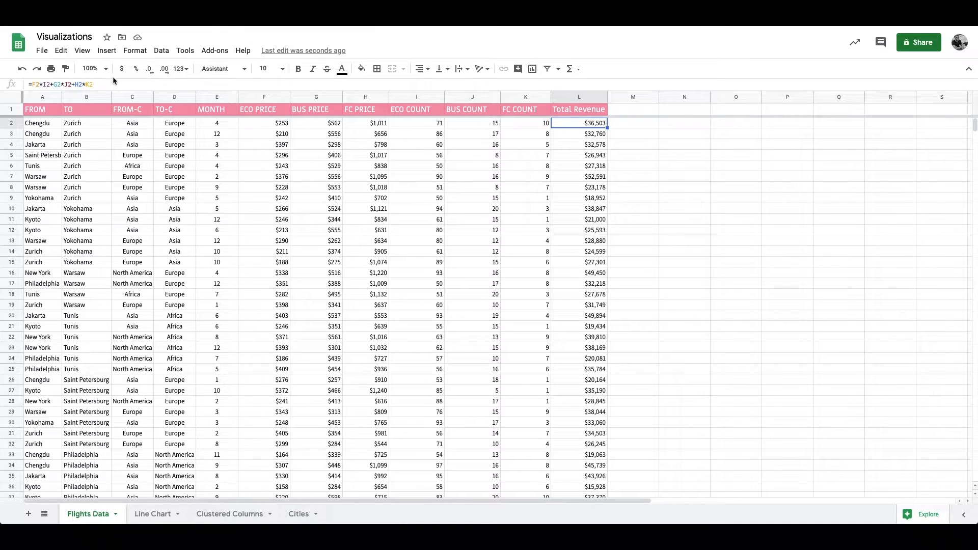
{"action": "left_click", "coordinate": [575, 97]}
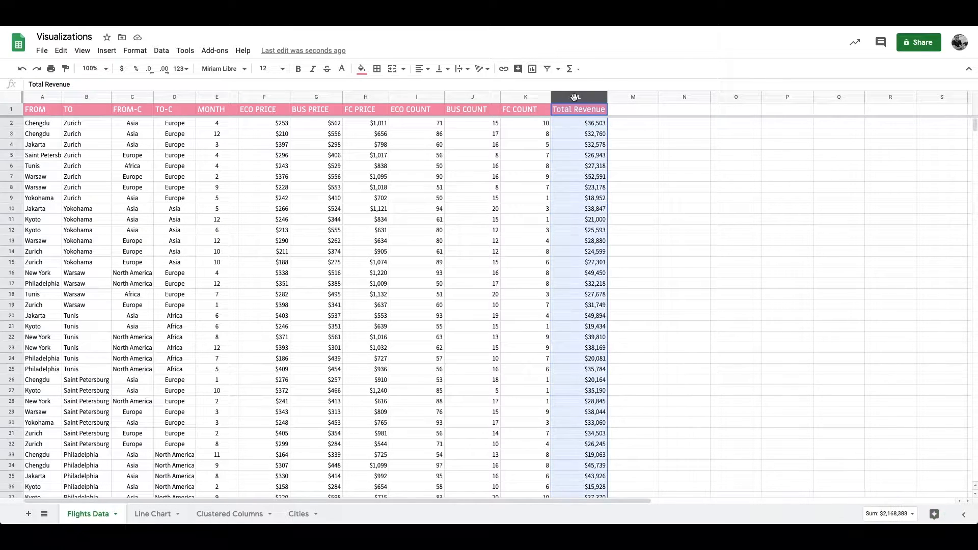
{"action": "left_click", "coordinate": [127, 97], "text": "ctrl"}
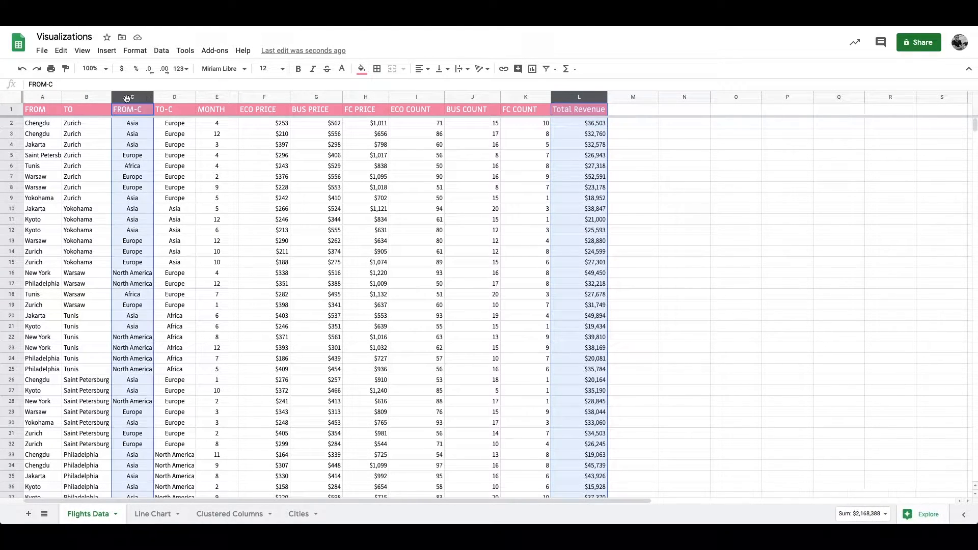
{"action": "left_click", "coordinate": [106, 51]}
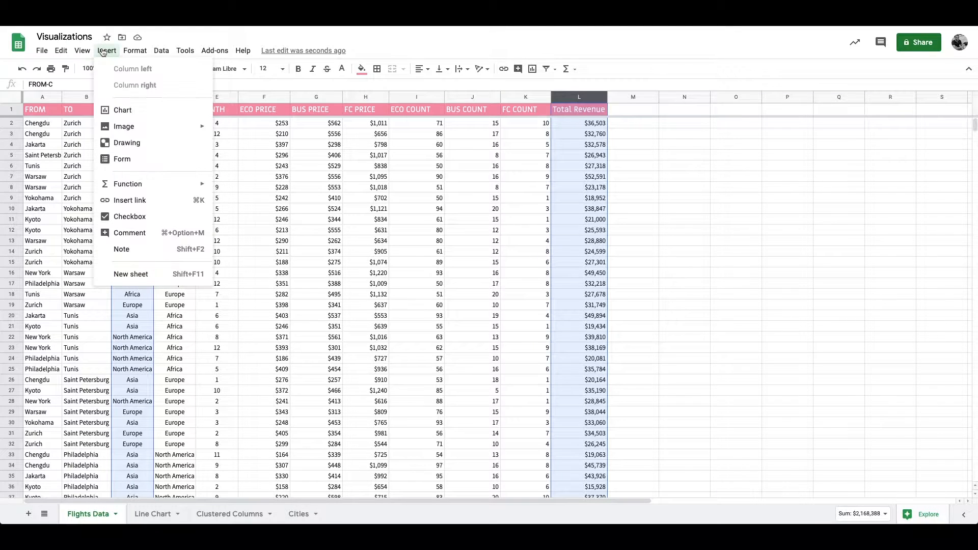
{"action": "left_click", "coordinate": [128, 111]}
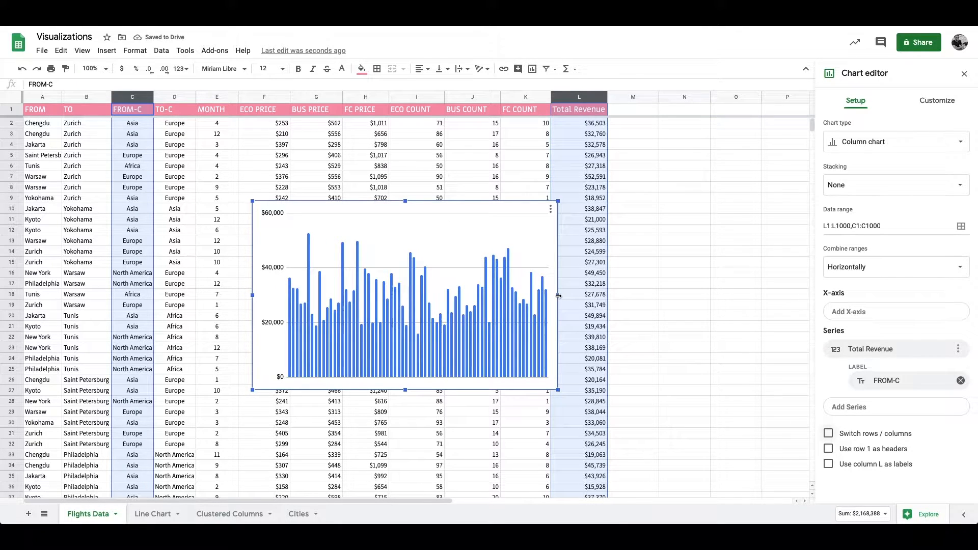
Step: Widen the column chart on both sides so it spans roughly columns C through N
{"action": "left_click_drag", "start_coordinate": [559, 296], "coordinate": [717, 296]}
{"action": "left_click_drag", "start_coordinate": [253, 296], "coordinate": [108, 296]}
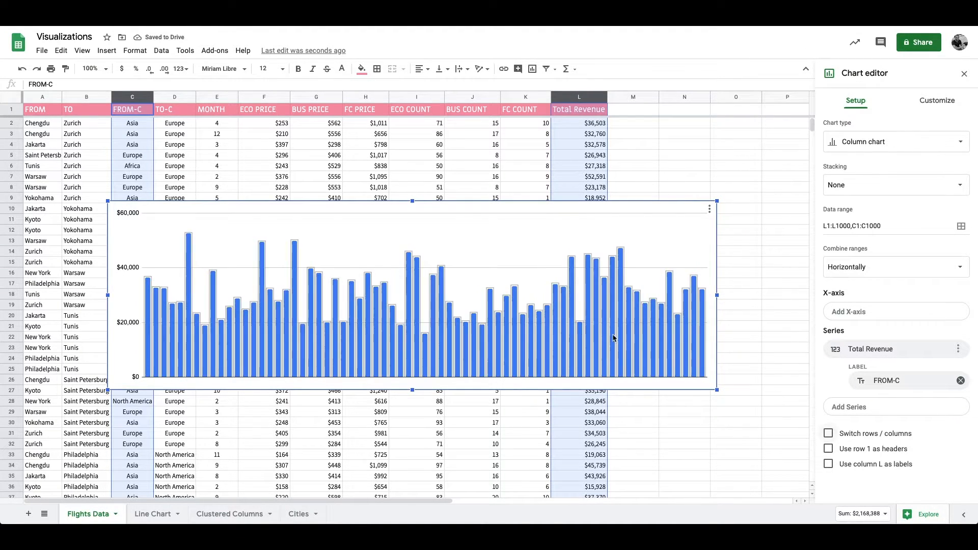
{"action": "left_click", "coordinate": [669, 308]}
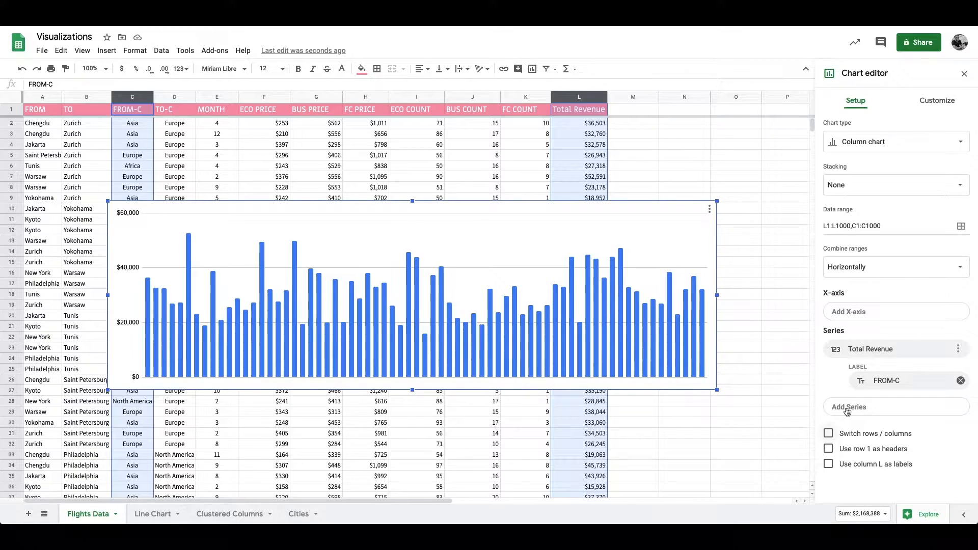
Step: Remove the FROM-C label from the Total Revenue series and use FROM-C as the chart's X-axis
{"action": "left_click", "coordinate": [961, 383]}
{"action": "left_click", "coordinate": [889, 312]}
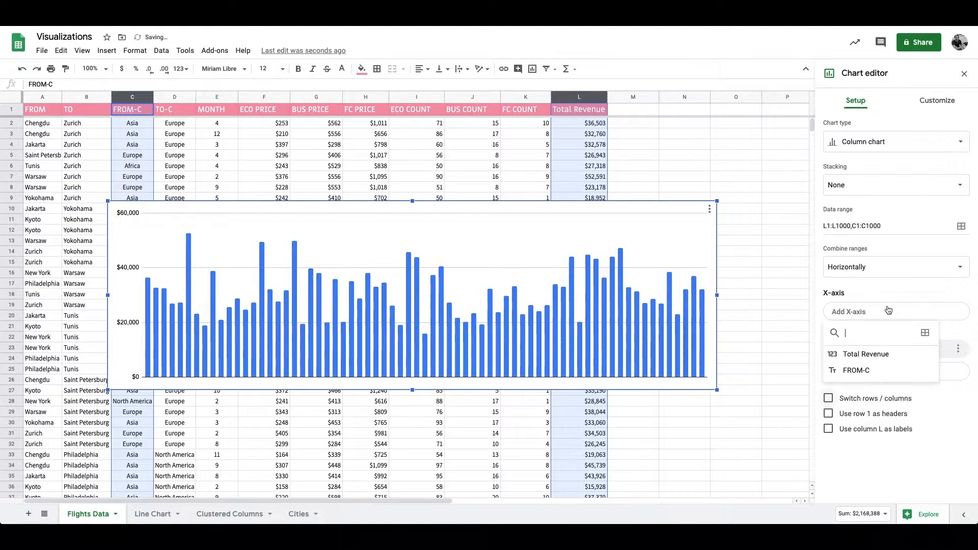
{"action": "left_click", "coordinate": [864, 371]}
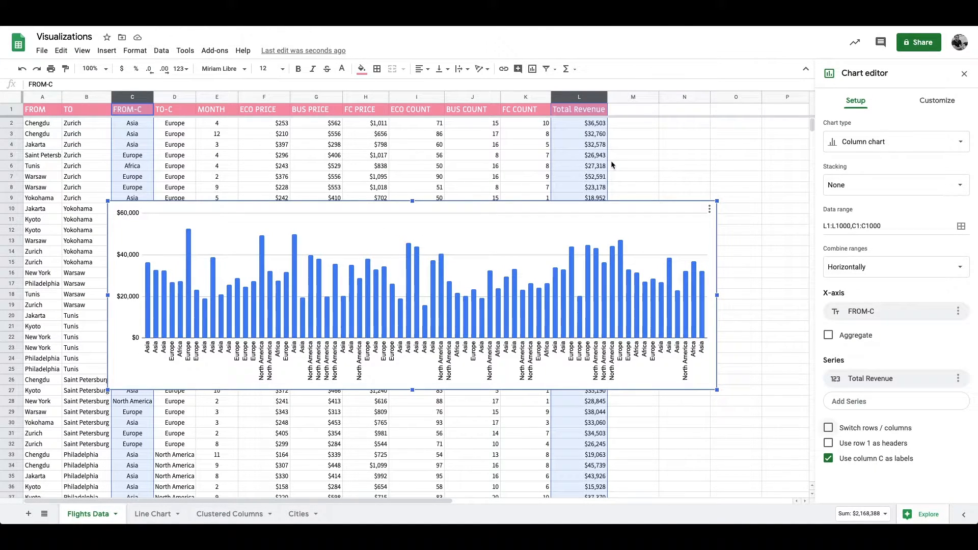
{"action": "left_click", "coordinate": [678, 125]}
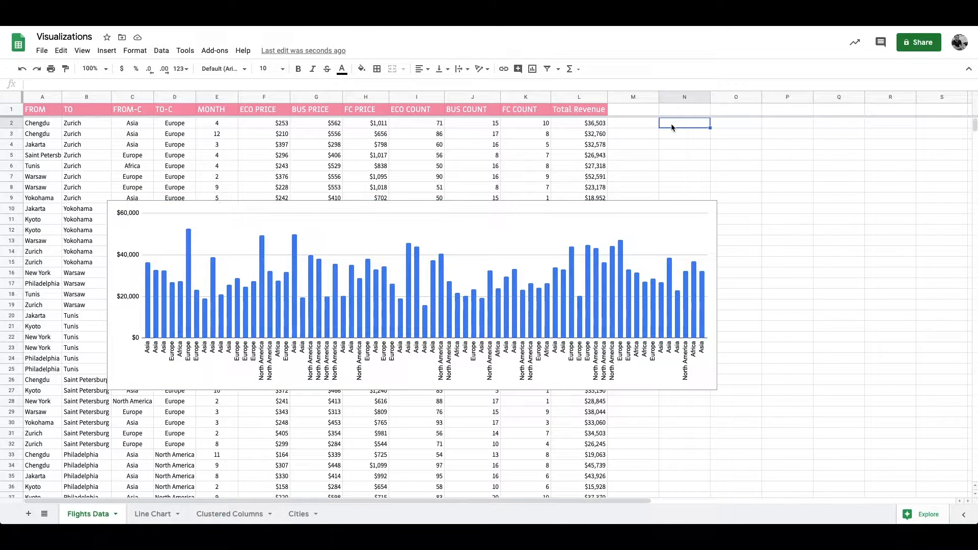
{"action": "type", "text": "=countifg"}
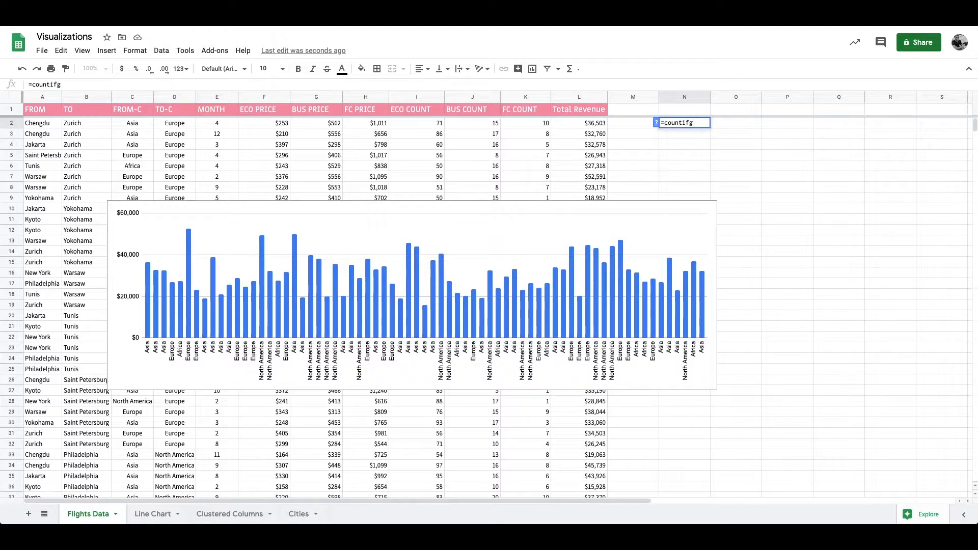
{"action": "key", "text": "BackSpace"}
{"action": "key", "text": "ctrl+a"}
{"action": "type", "text": "=sumif"}
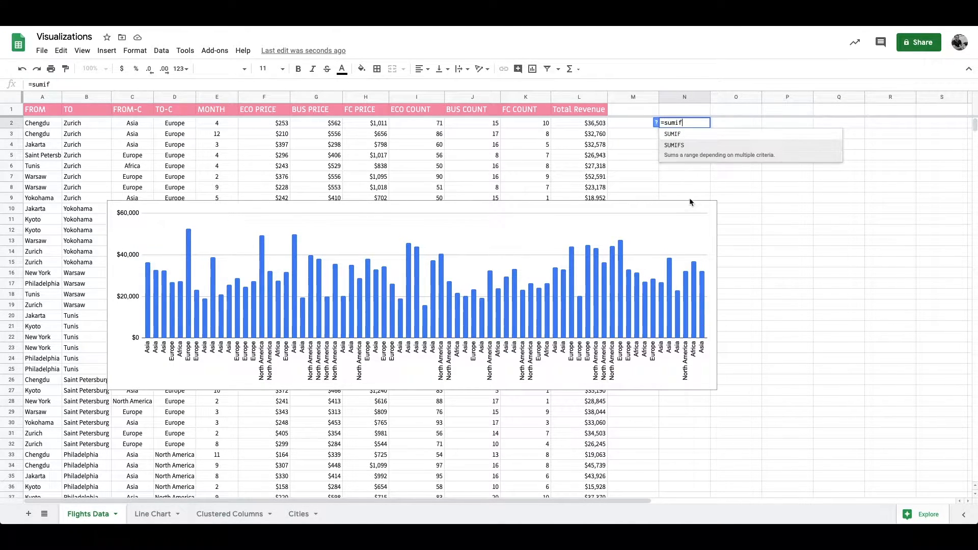
{"action": "key", "text": "Escape"}
Step: Aggregate the chart's X-axis so Total Revenue is summed per FROM-C continent, and open the series formatting options
{"action": "double_click", "coordinate": [670, 212]}
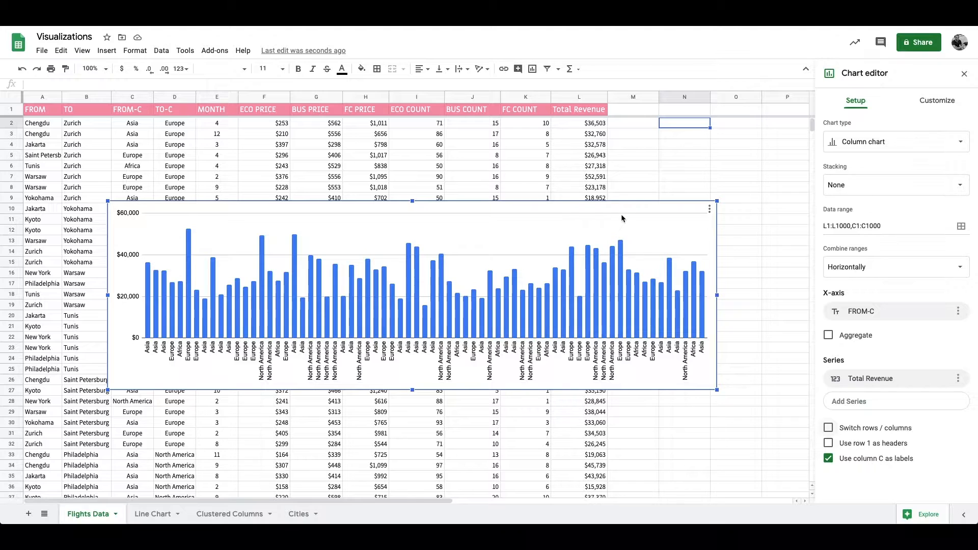
{"action": "left_click", "coordinate": [829, 336]}
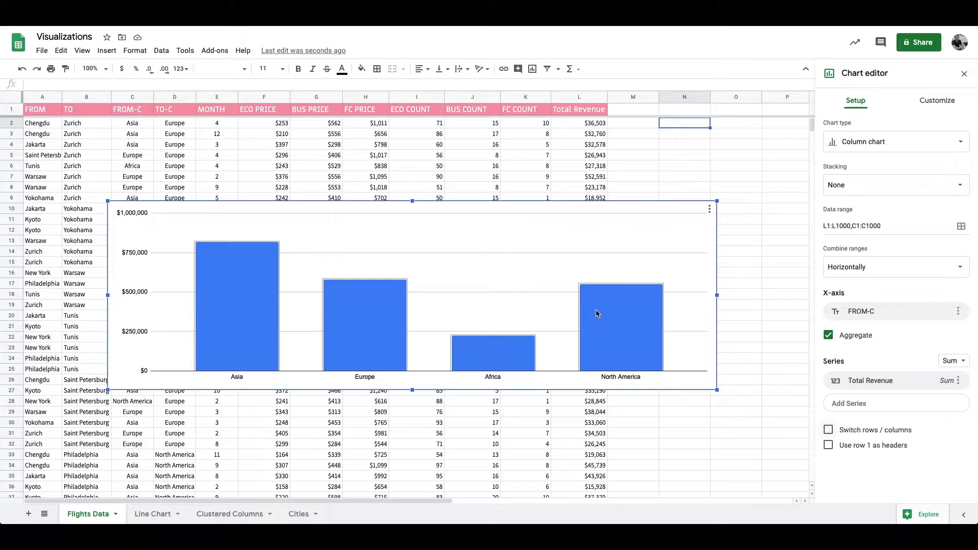
{"action": "double_click", "coordinate": [214, 258]}
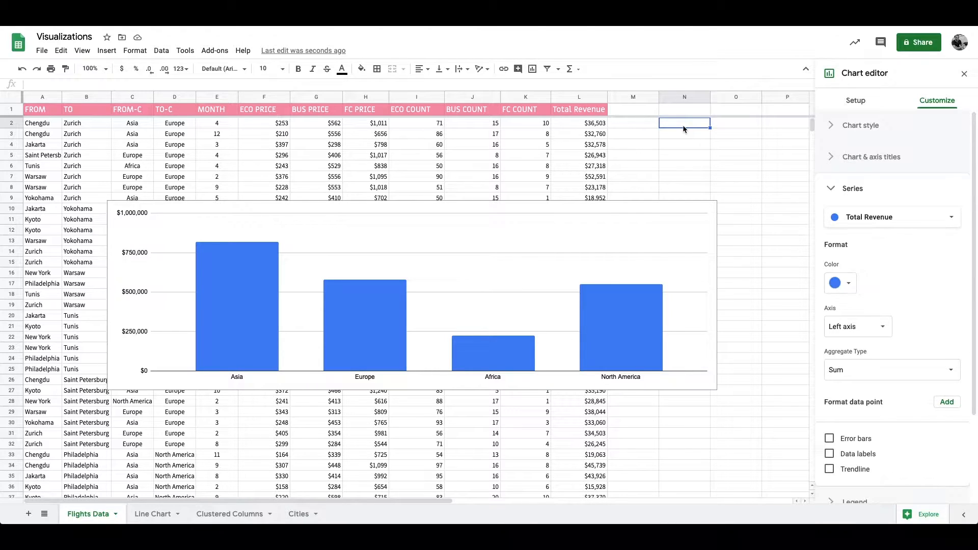
Step: Enter the continent labels Asia in N2 and Europe in N3
{"action": "type", "text": "Asia"}
{"action": "key", "text": "Return"}
{"action": "type", "text": "EUrope"}
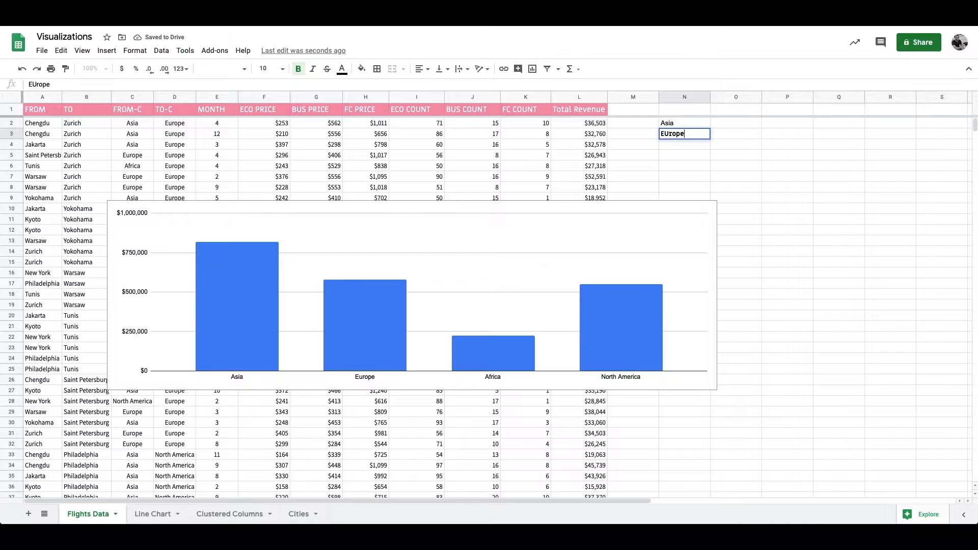
{"action": "type", "text": "urope"}
{"action": "key", "text": "Return"}
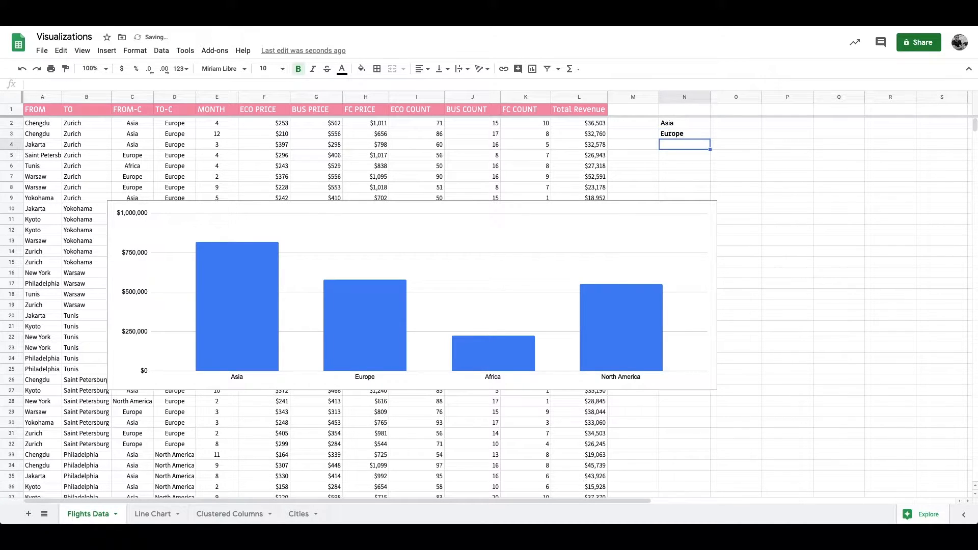
{"action": "left_click_drag", "start_coordinate": [732, 124], "coordinate": [787, 146]}
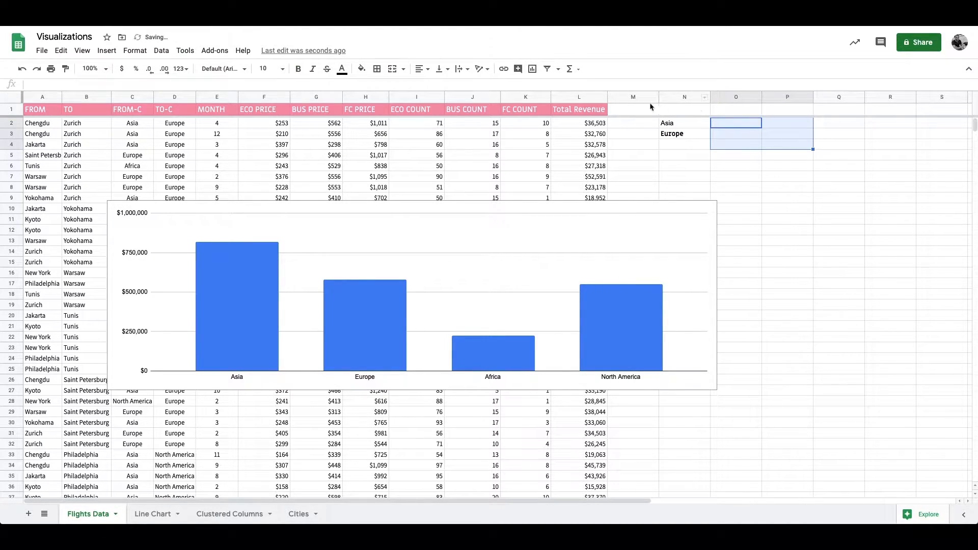
{"action": "left_click", "coordinate": [696, 124]}
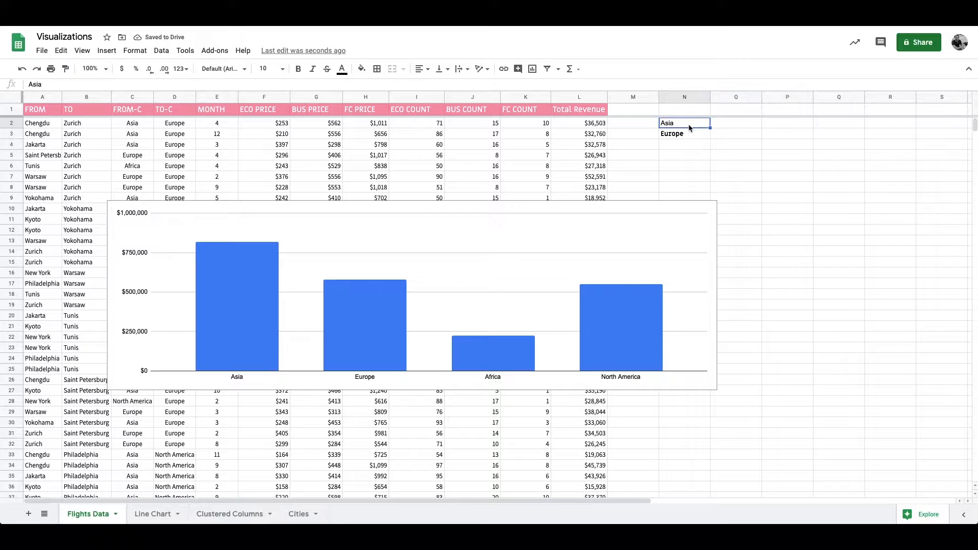
Step: Clear the continent labels from cells N2 to N4
{"action": "double_click", "coordinate": [634, 209]}
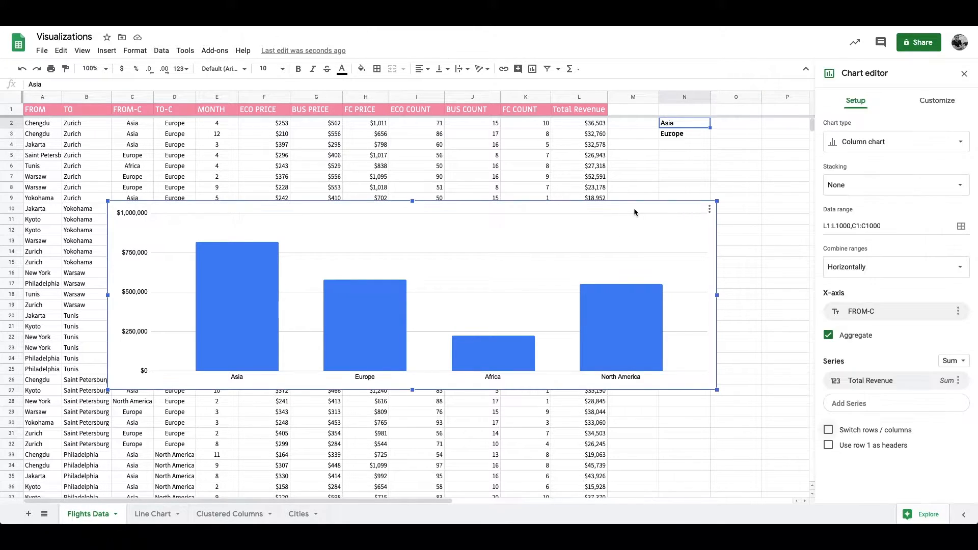
{"action": "left_click", "coordinate": [692, 128]}
{"action": "left_click_drag", "start_coordinate": [692, 131], "coordinate": [691, 146]}
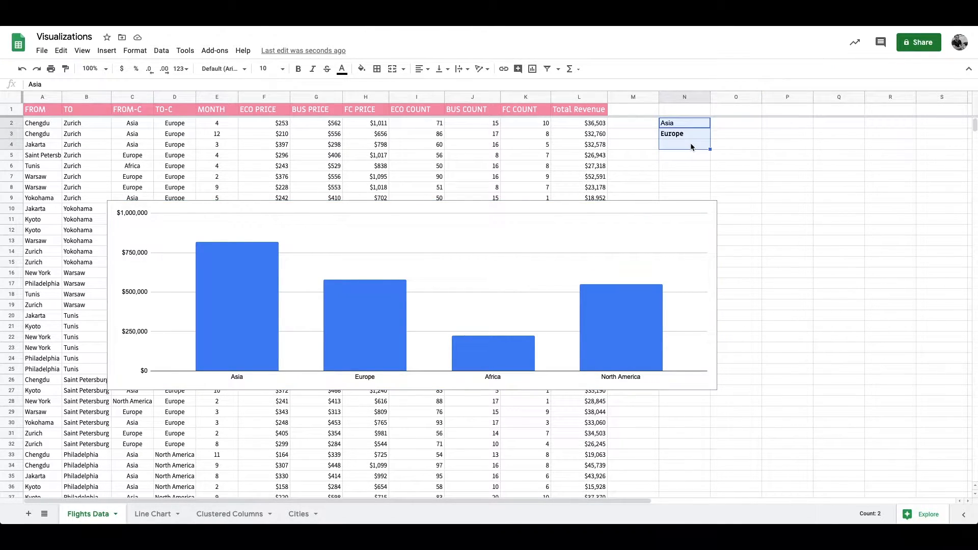
{"action": "key", "text": "Delete"}
Step: Look over the chart style options and set the chart title to "Revenue per Continent"
{"action": "double_click", "coordinate": [653, 214]}
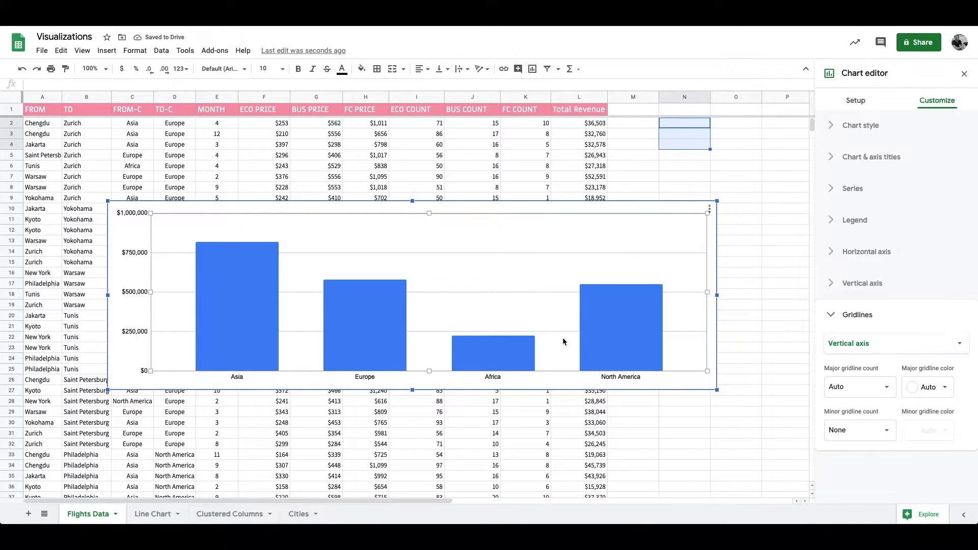
{"action": "left_click", "coordinate": [866, 107]}
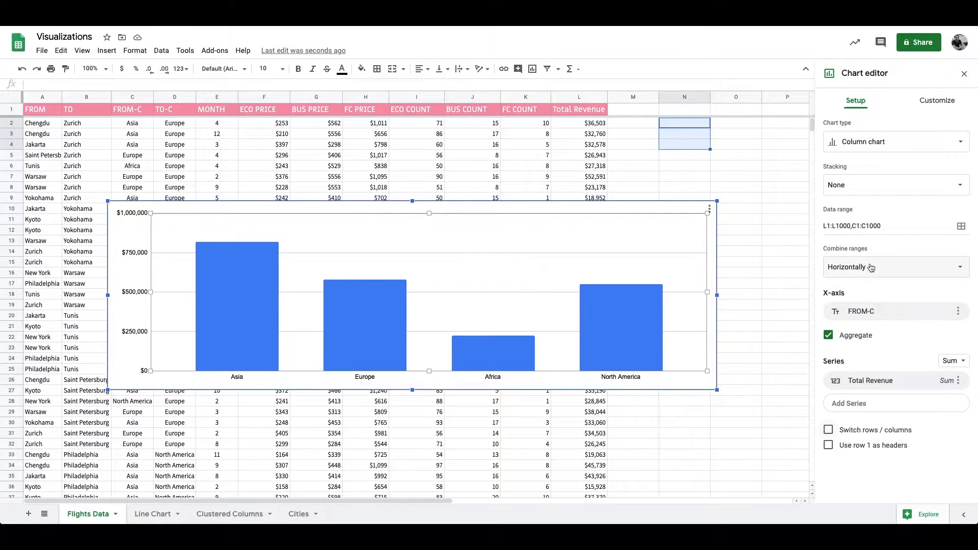
{"action": "left_click", "coordinate": [946, 105]}
{"action": "left_click", "coordinate": [830, 313]}
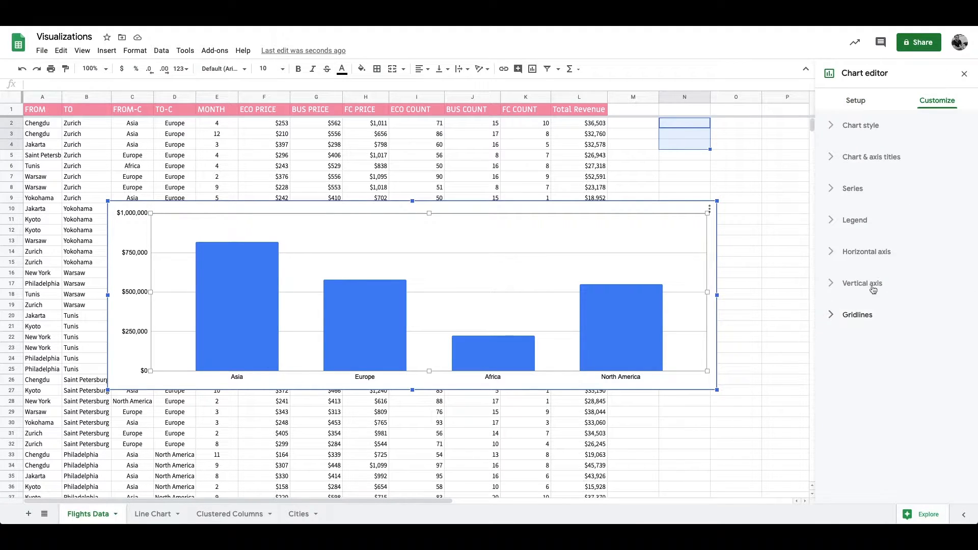
{"action": "left_click", "coordinate": [872, 134]}
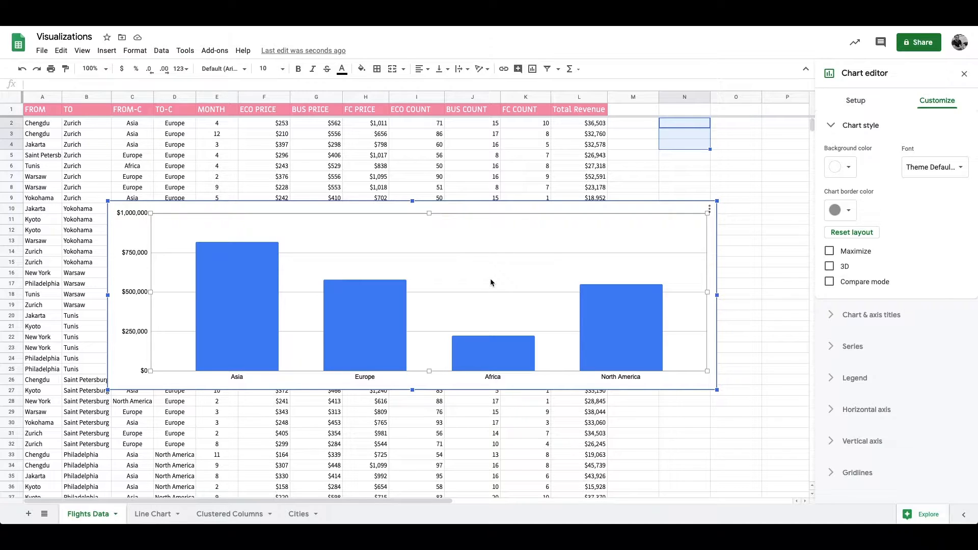
{"action": "left_click", "coordinate": [843, 126]}
{"action": "left_click", "coordinate": [851, 156]}
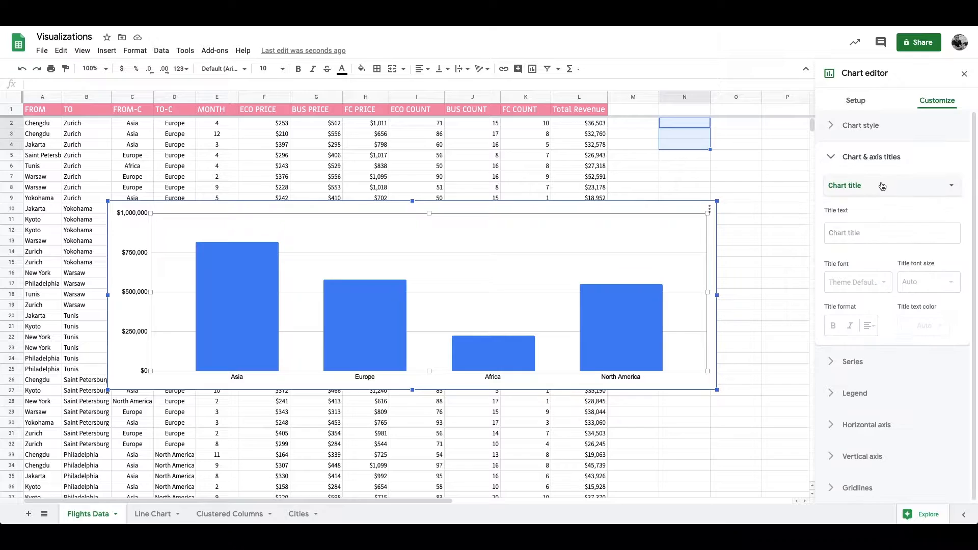
{"action": "left_click", "coordinate": [854, 227]}
{"action": "type", "text": "Revenue per Continent"}
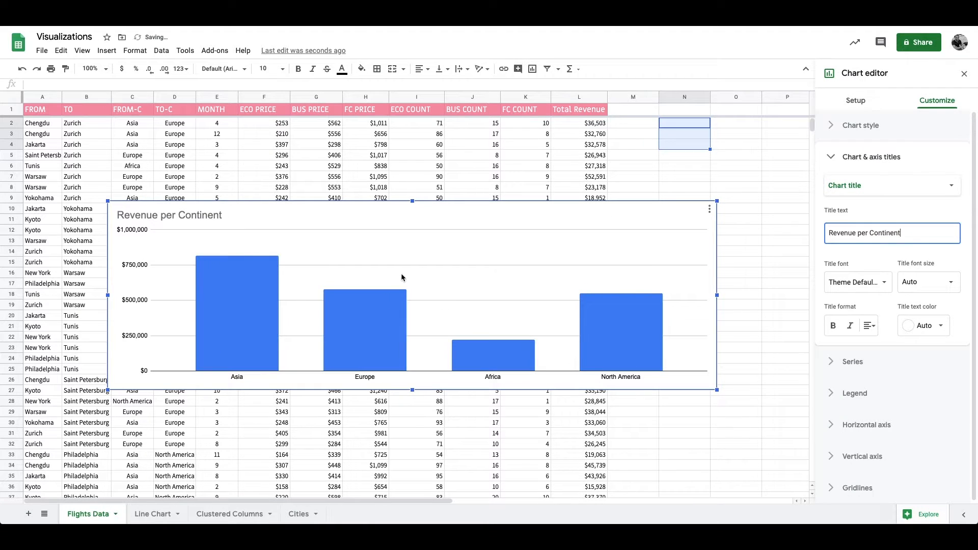
Step: Enter "Continent" as the chart's horizontal axis title, and replace that text with "Destination"
{"action": "left_click", "coordinate": [882, 191]}
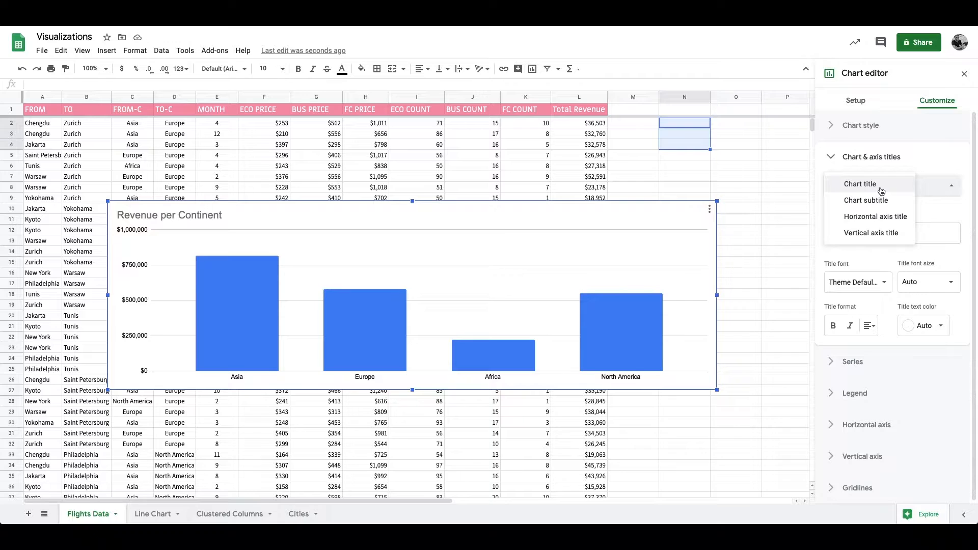
{"action": "left_click", "coordinate": [870, 219]}
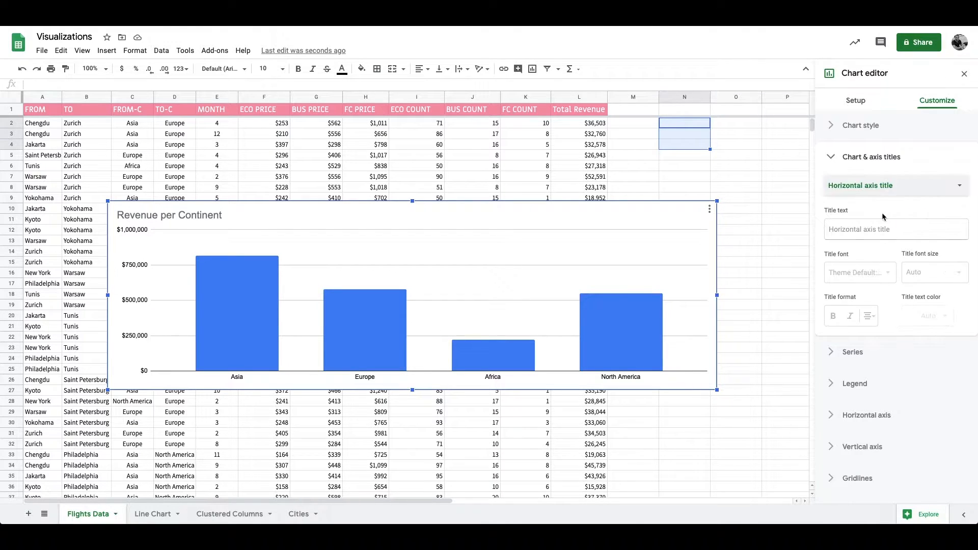
{"action": "left_click", "coordinate": [914, 231]}
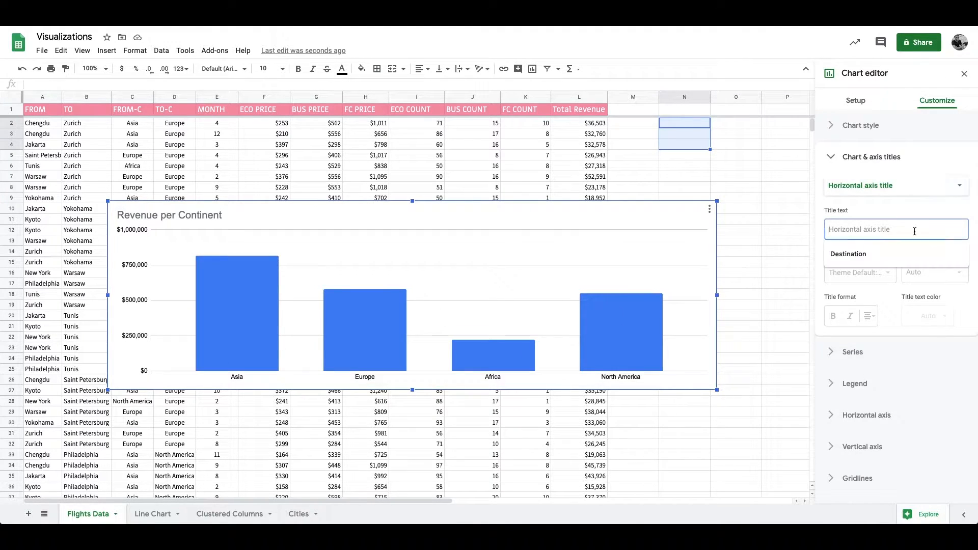
{"action": "type", "text": "Continent"}
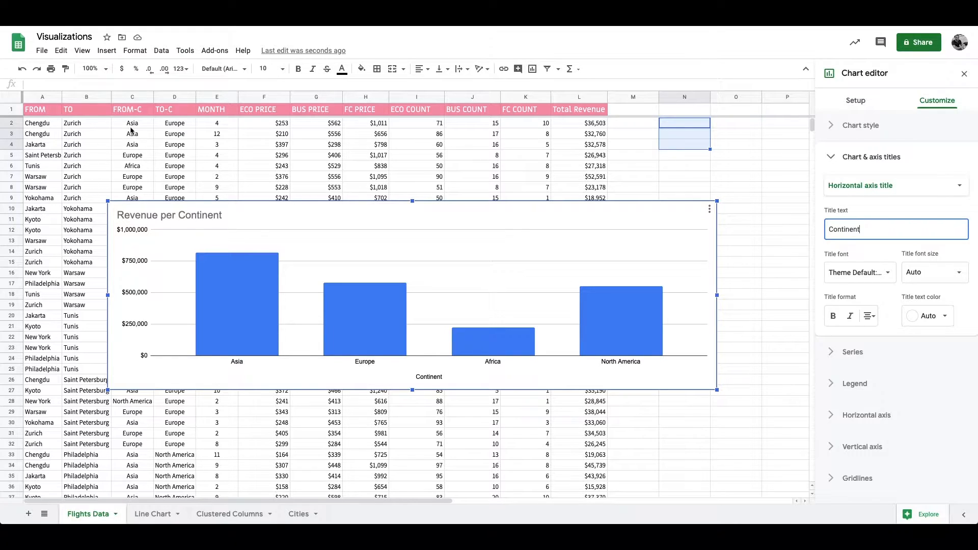
{"action": "key", "text": "ctrl+a"}
{"action": "type", "text": "Destination"}
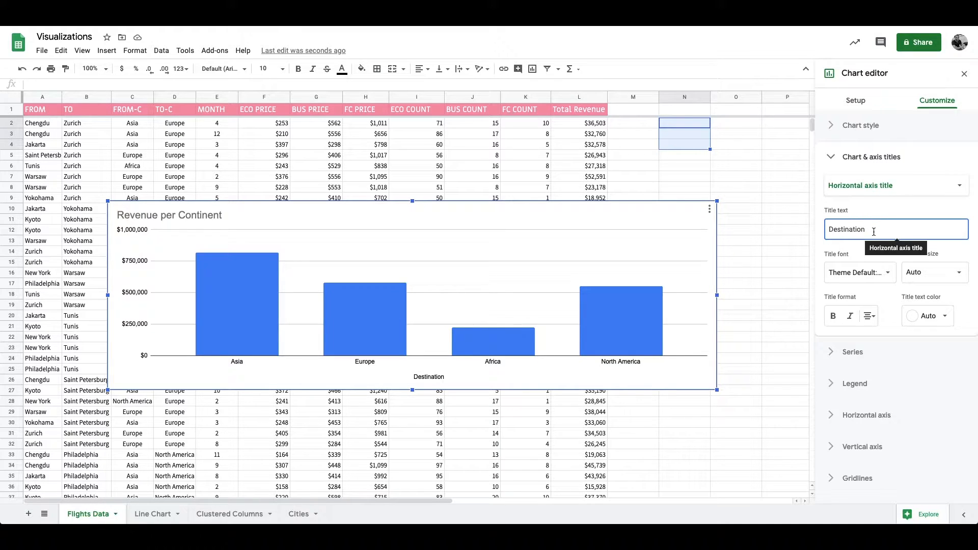
Step: Replace the chart's second data range C1:C1000 with the TO-C column, D1:D1000
{"action": "left_click", "coordinate": [856, 101]}
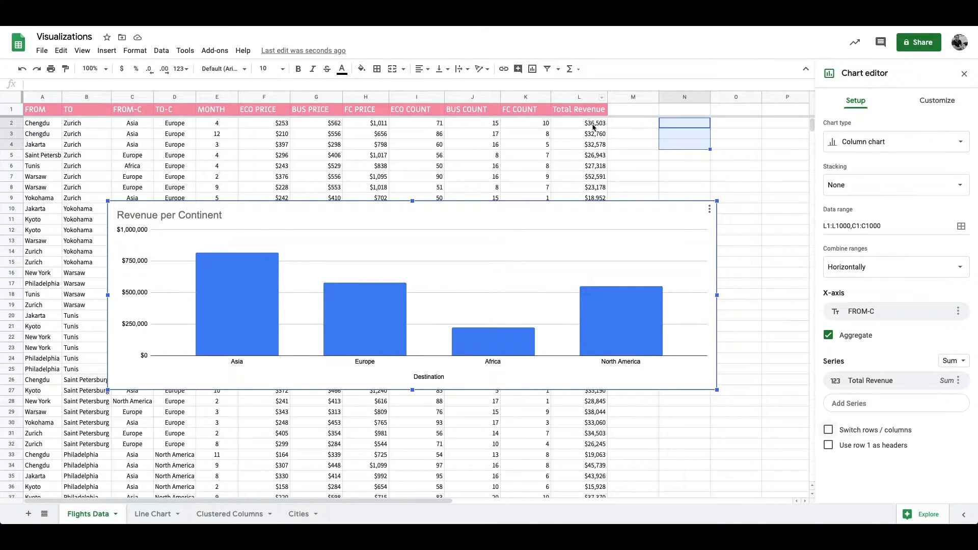
{"action": "left_click", "coordinate": [855, 225]}
{"action": "left_click", "coordinate": [961, 227]}
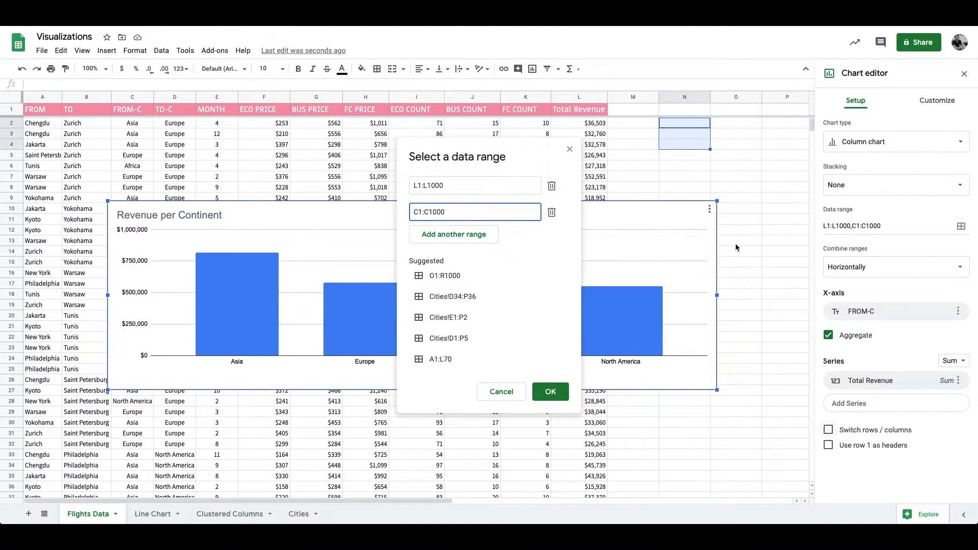
{"action": "left_click_drag", "start_coordinate": [414, 214], "coordinate": [491, 213]}
{"action": "key", "text": "BackSpace"}
{"action": "left_click", "coordinate": [162, 96]}
{"action": "left_click", "coordinate": [550, 391]}
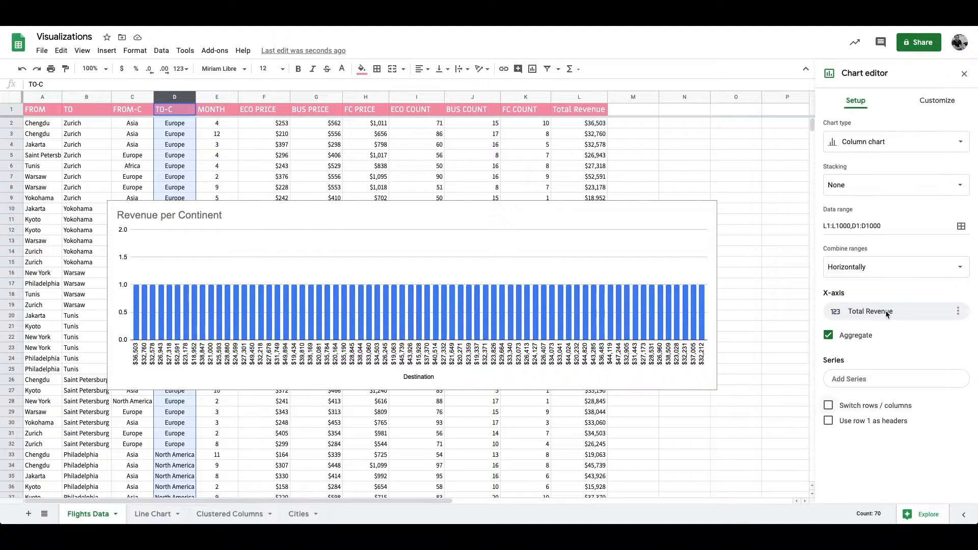
Step: Remove Total Revenue from the chart's X-axis, use TO-C there instead, and add Total Revenue as the series
{"action": "left_click", "coordinate": [960, 311]}
{"action": "left_click", "coordinate": [949, 332]}
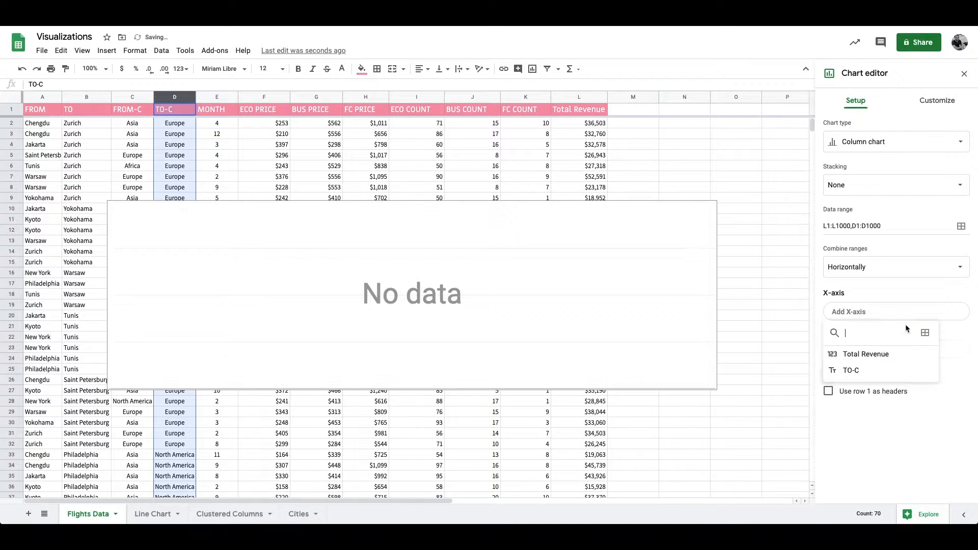
{"action": "left_click", "coordinate": [854, 372]}
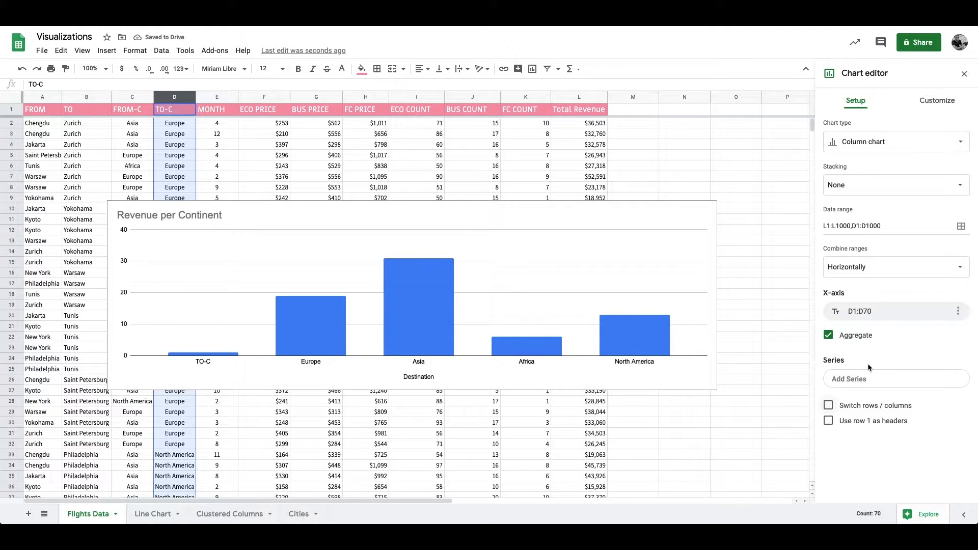
{"action": "left_click", "coordinate": [865, 378]}
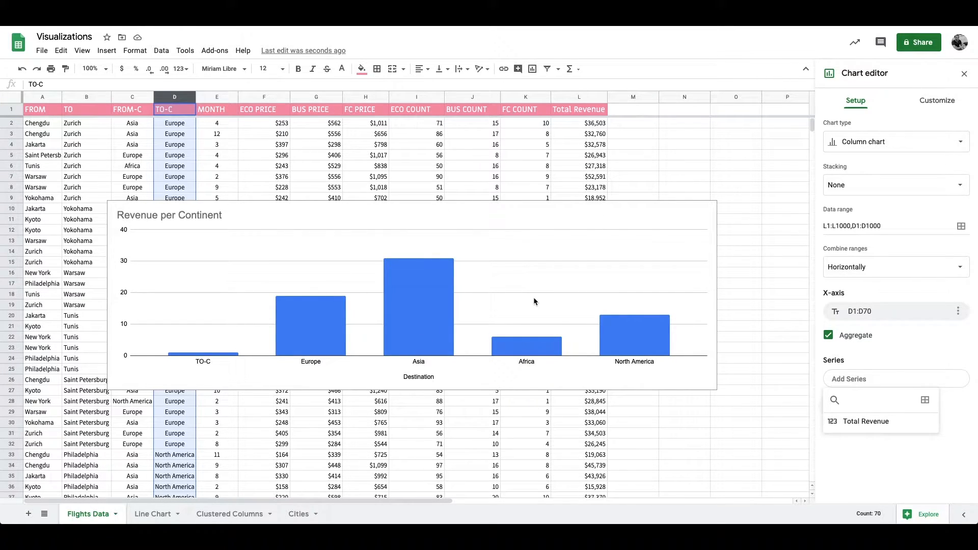
{"action": "left_click", "coordinate": [861, 422]}
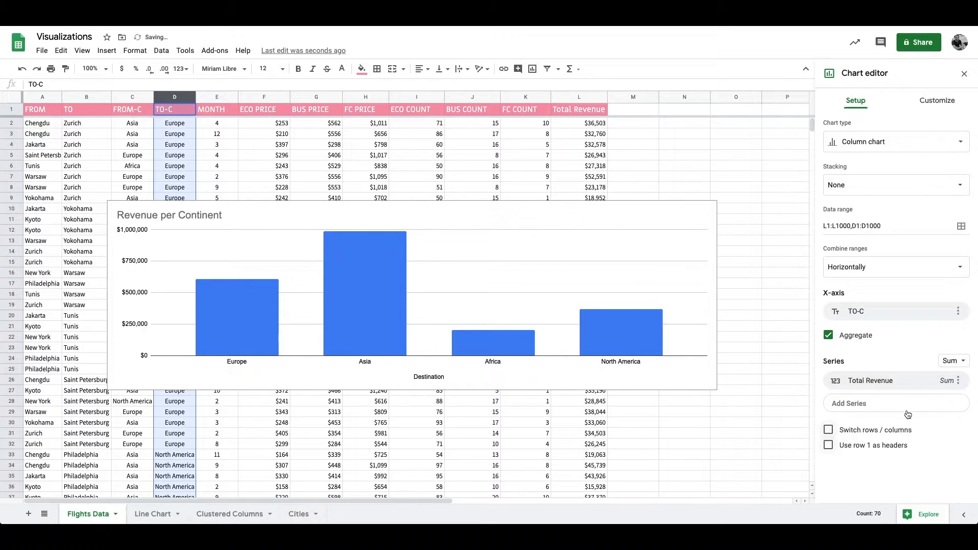
Step: Toggle the chart's row 1 headers option, check the header row in the sheet, and set the chart to use row 1 as headers
{"action": "left_click", "coordinate": [844, 452]}
{"action": "left_click", "coordinate": [866, 447]}
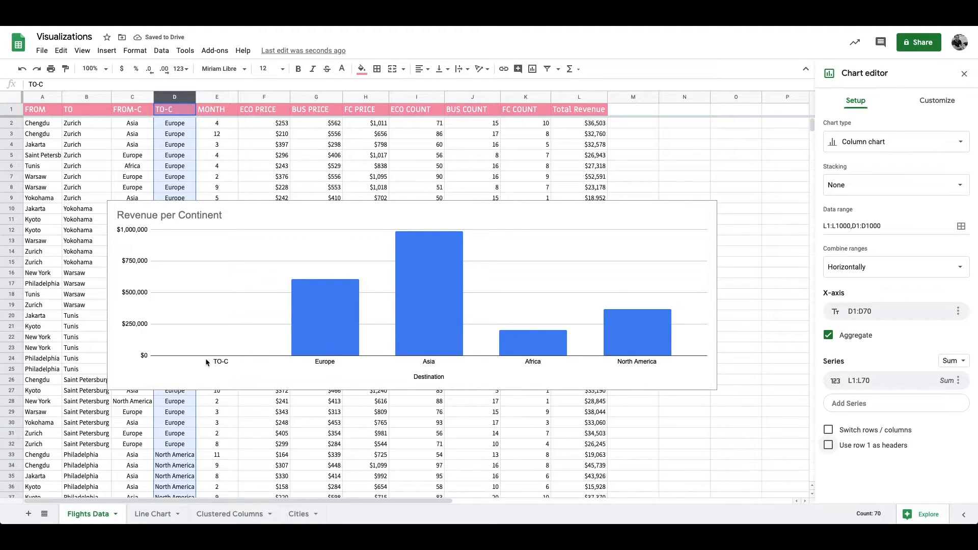
{"action": "left_click", "coordinate": [12, 109]}
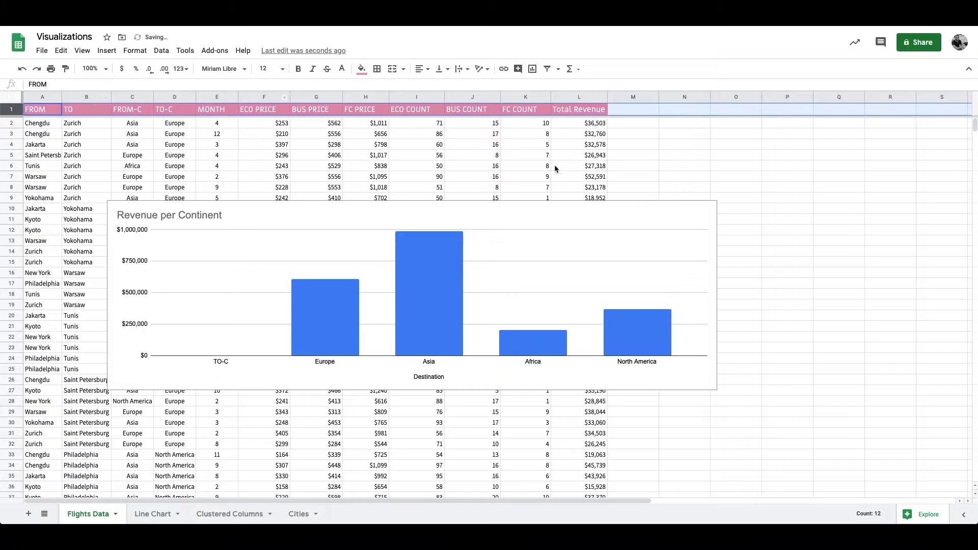
{"action": "double_click", "coordinate": [309, 364]}
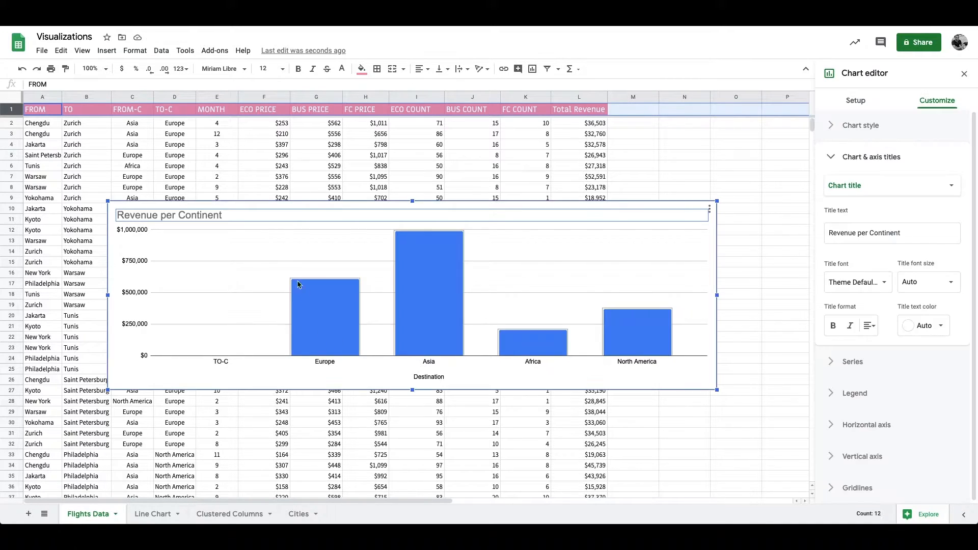
{"action": "left_click", "coordinate": [856, 101]}
{"action": "left_click", "coordinate": [829, 445]}
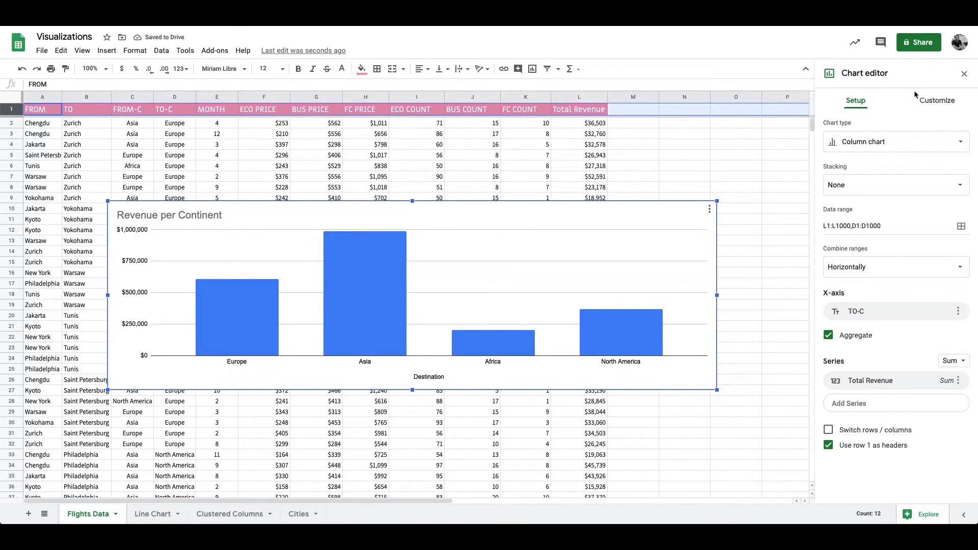
Step: Set the chart's vertical axis title to "Revenue"
{"action": "left_click", "coordinate": [937, 101]}
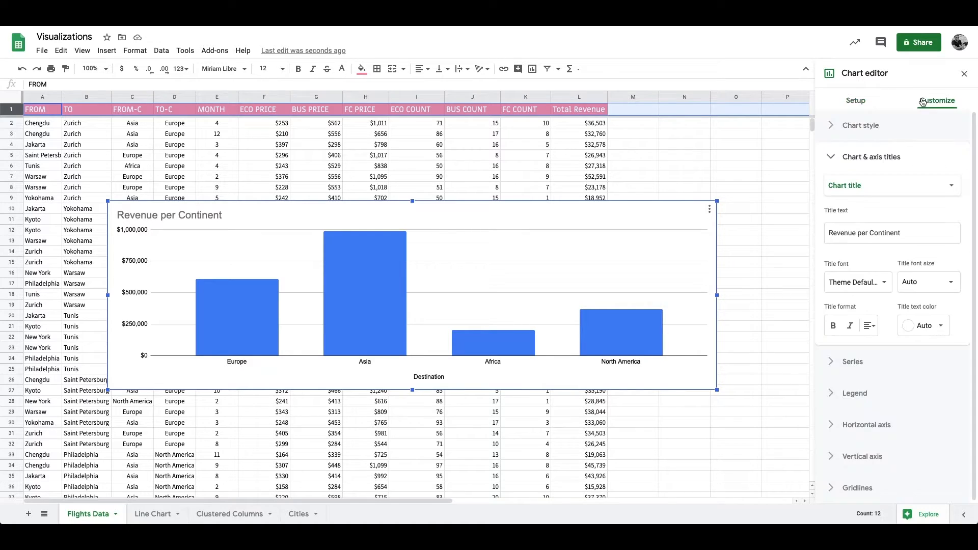
{"action": "left_click", "coordinate": [861, 159]}
{"action": "left_click", "coordinate": [879, 157]}
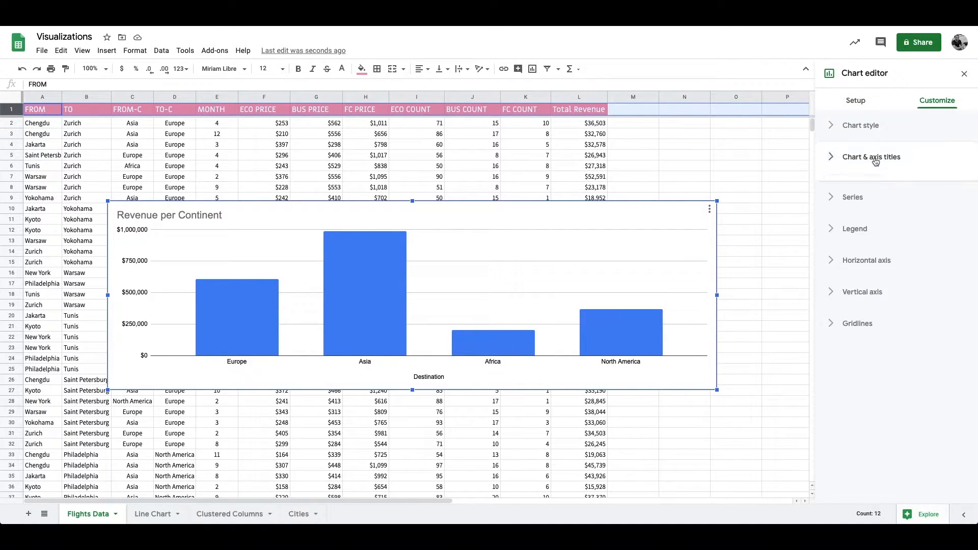
{"action": "left_click", "coordinate": [871, 185]}
{"action": "left_click", "coordinate": [872, 237]}
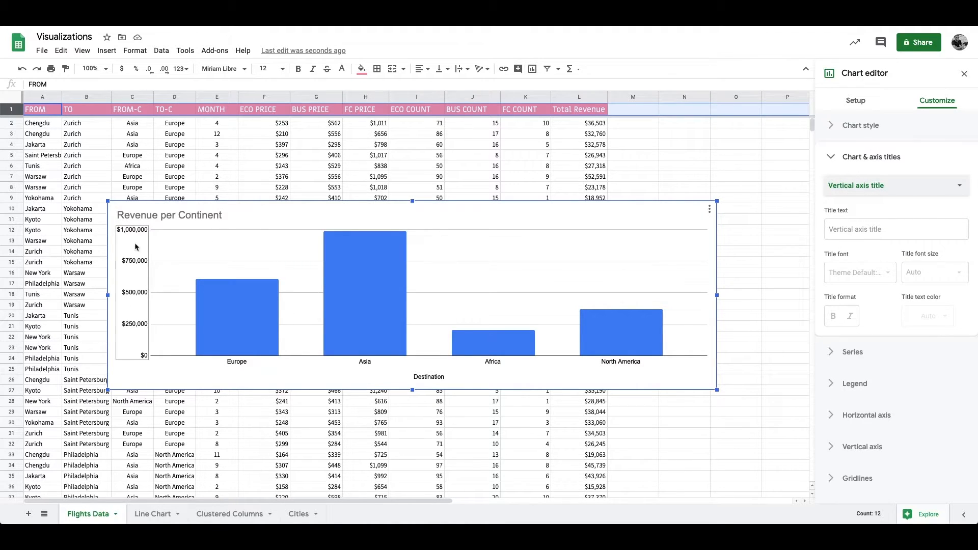
{"action": "left_click", "coordinate": [936, 229]}
{"action": "type", "text": "Revenue"}
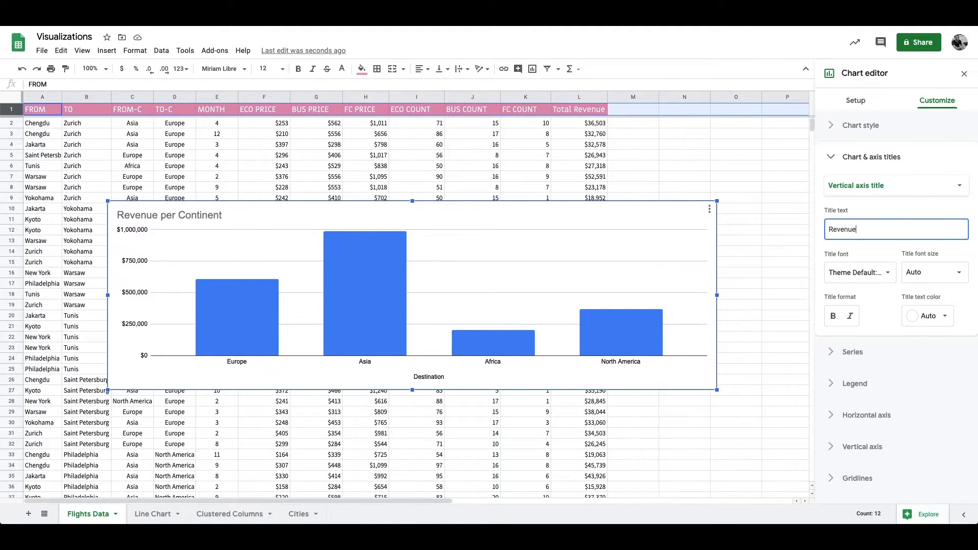
{"action": "left_click", "coordinate": [697, 379]}
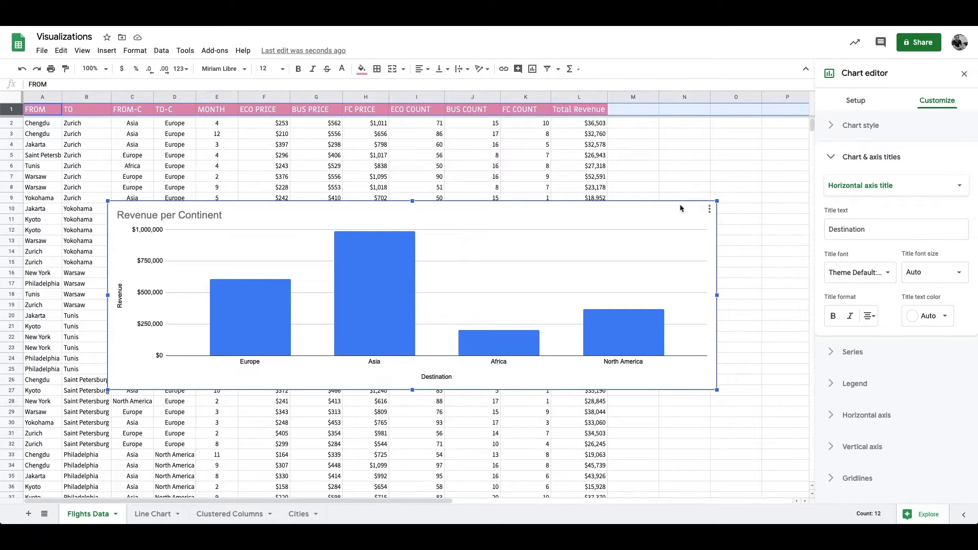
Step: Try the suggested "Count of FROM" line chart in place of the column chart, and change it to a pie chart
{"action": "left_click", "coordinate": [82, 107]}
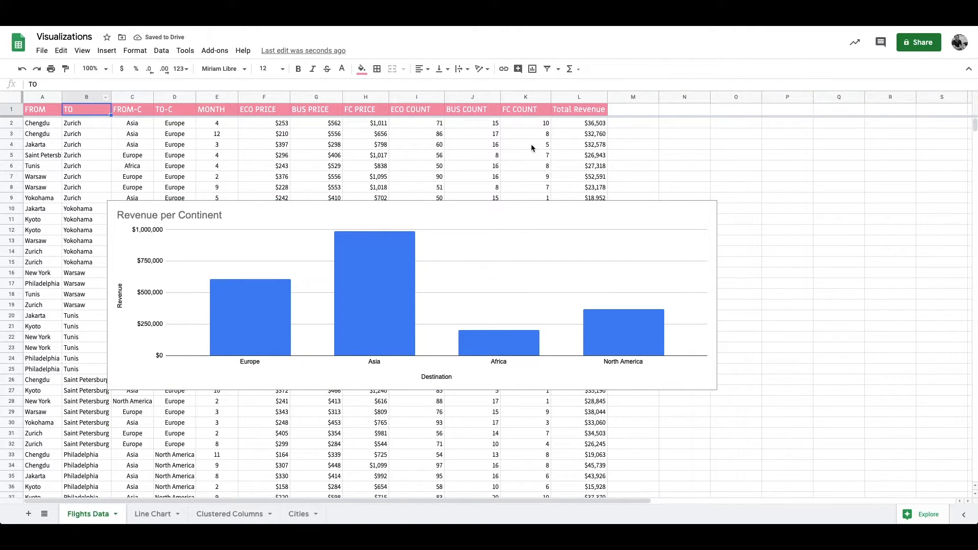
{"action": "left_click", "coordinate": [503, 211]}
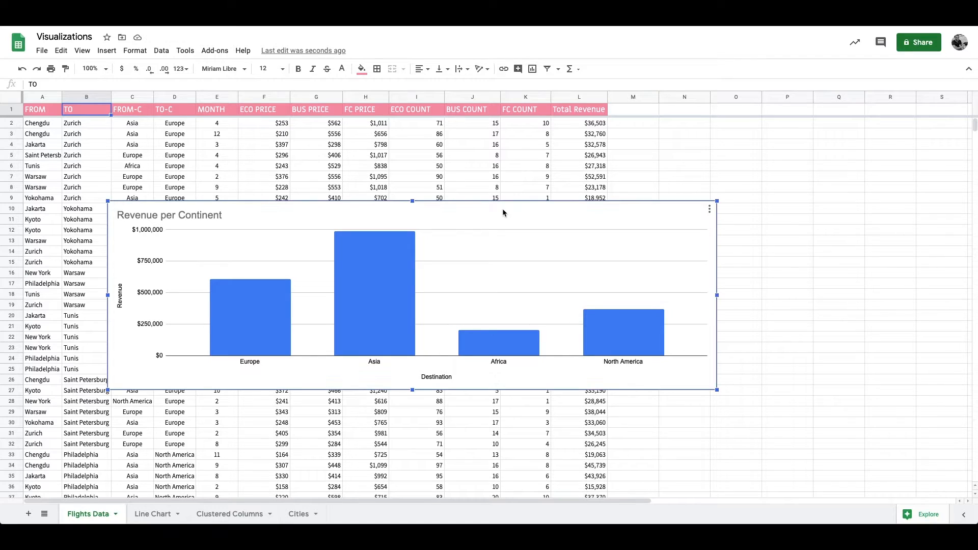
{"action": "double_click", "coordinate": [503, 212]}
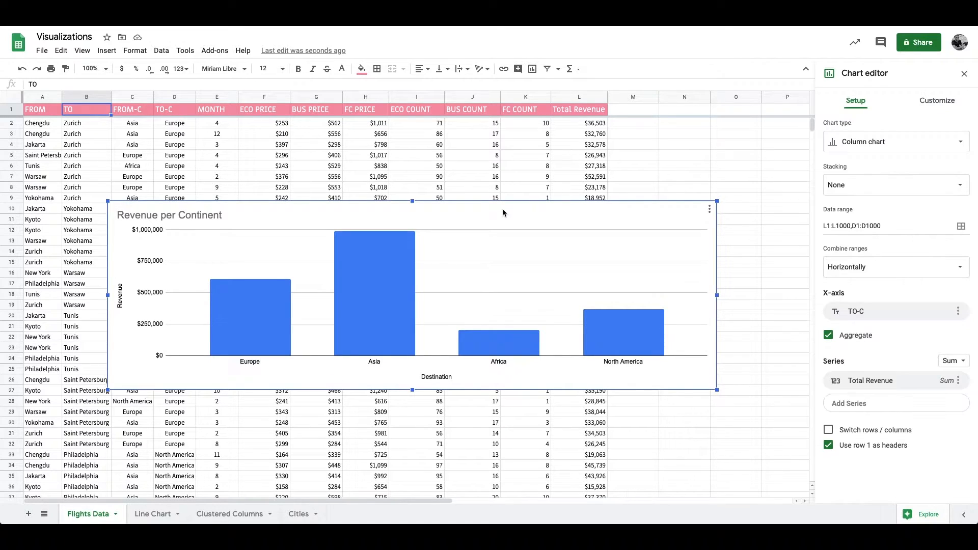
{"action": "left_click", "coordinate": [886, 143]}
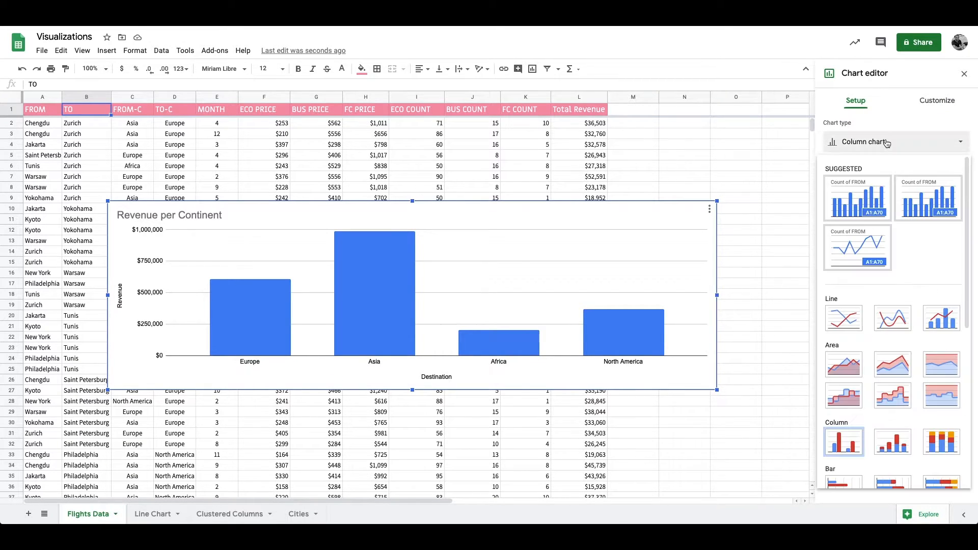
{"action": "left_click", "coordinate": [866, 246]}
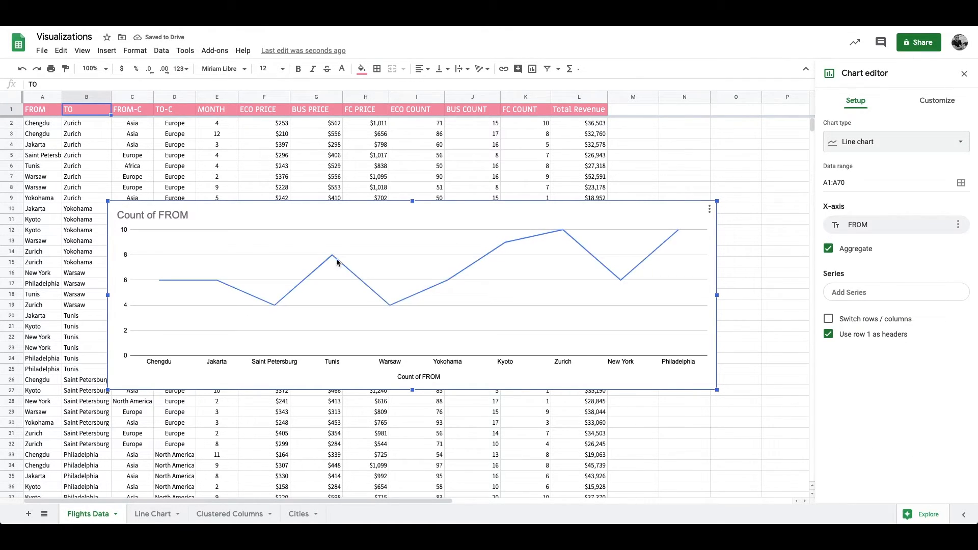
{"action": "left_click", "coordinate": [900, 144]}
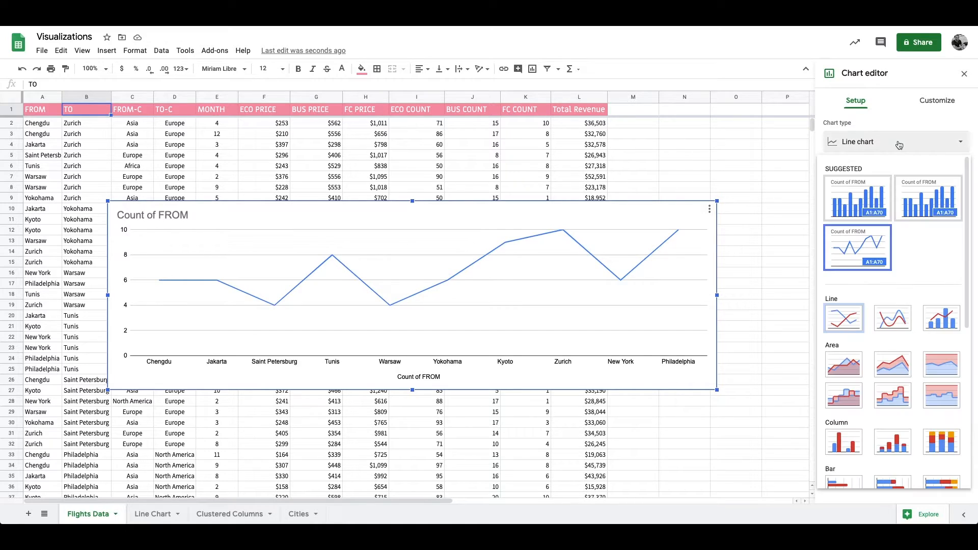
{"action": "scroll", "coordinate": [870, 306], "scroll_direction": "down", "scroll_amount": 5}
{"action": "left_click", "coordinate": [845, 301]}
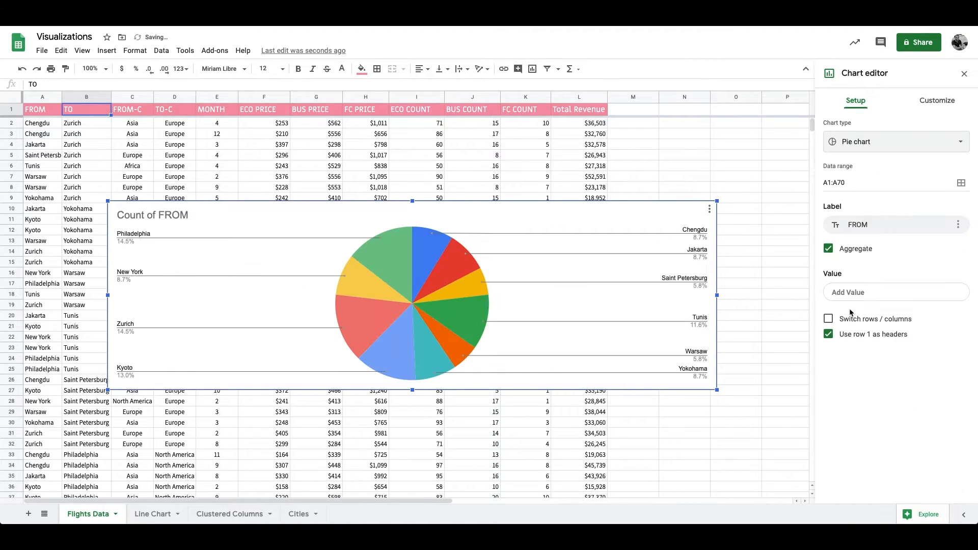
Step: Look over the other available chart types and delete the chart from the sheet
{"action": "left_click", "coordinate": [872, 141]}
{"action": "scroll", "coordinate": [863, 332], "scroll_direction": "down", "scroll_amount": 5}
{"action": "scroll", "coordinate": [864, 332], "scroll_direction": "down", "scroll_amount": 1}
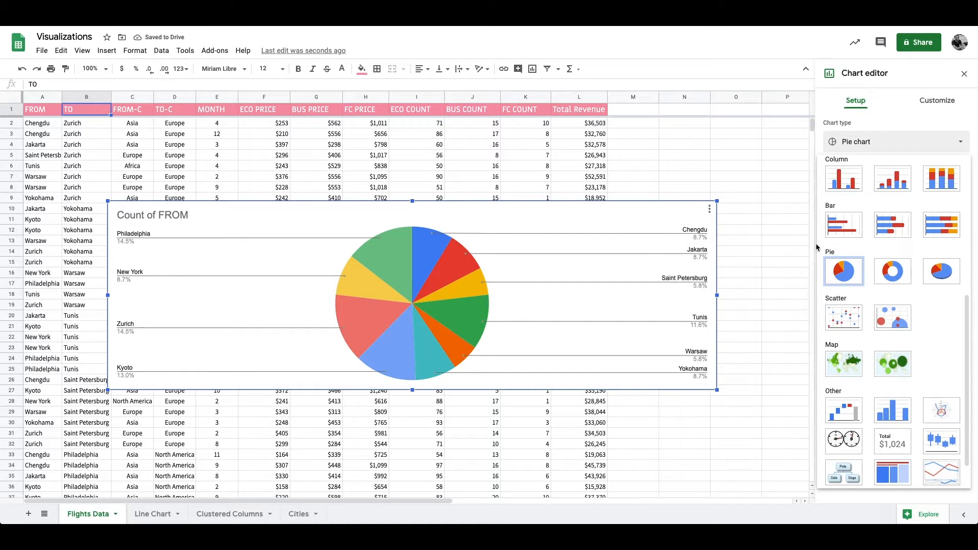
{"action": "scroll", "coordinate": [911, 262], "scroll_direction": "up", "scroll_amount": 5}
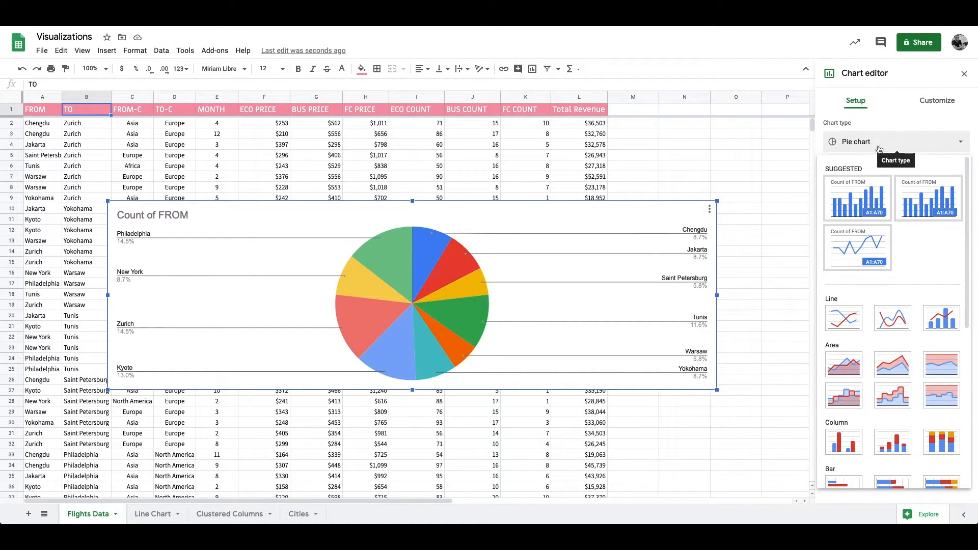
{"action": "left_click", "coordinate": [665, 213]}
{"action": "key", "text": "Delete"}
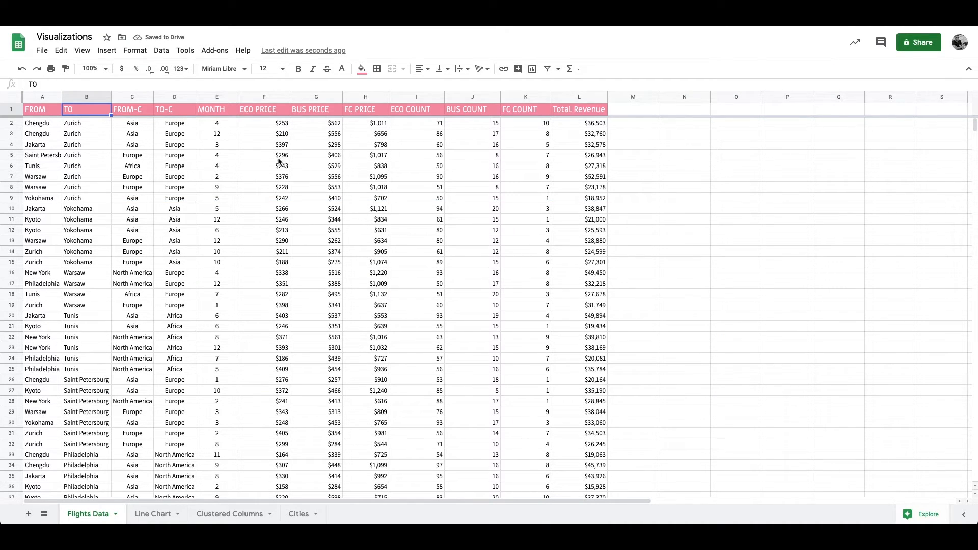
Step: Enter the header "Route" in cell M1, beside Total Revenue
{"action": "left_click", "coordinate": [653, 108]}
{"action": "type", "text": "Route"}
{"action": "key", "text": "Return"}
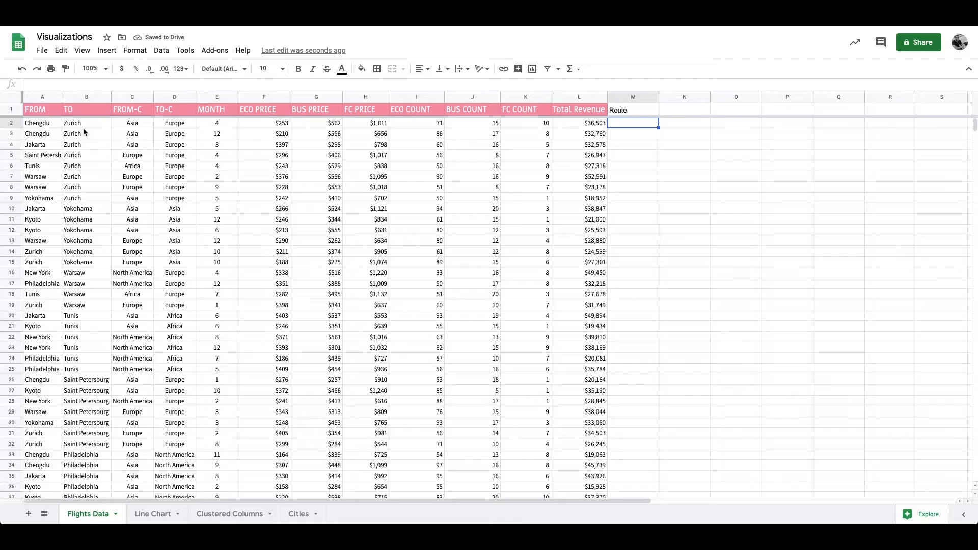
Step: Check the FROM and TO headers and select columns A and B together
{"action": "left_click", "coordinate": [42, 113]}
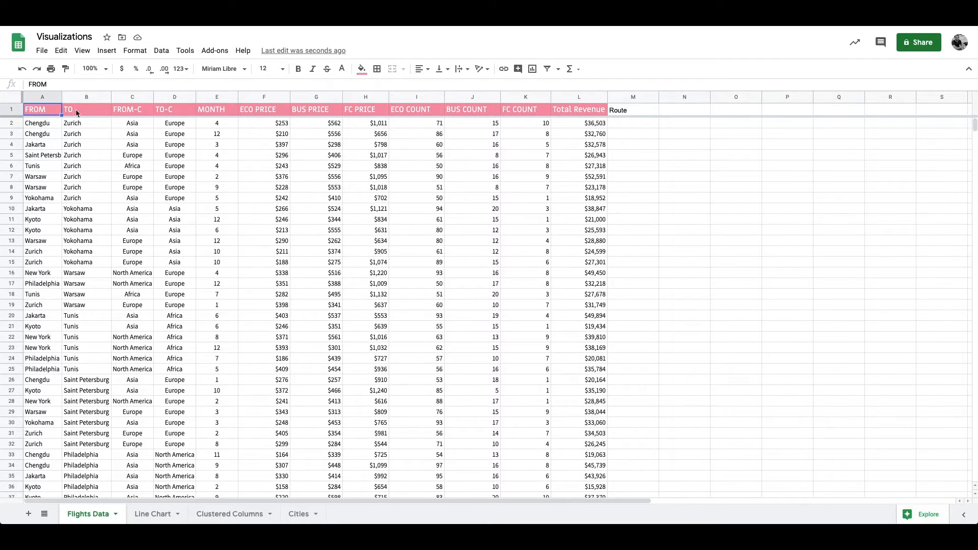
{"action": "left_click", "coordinate": [88, 114]}
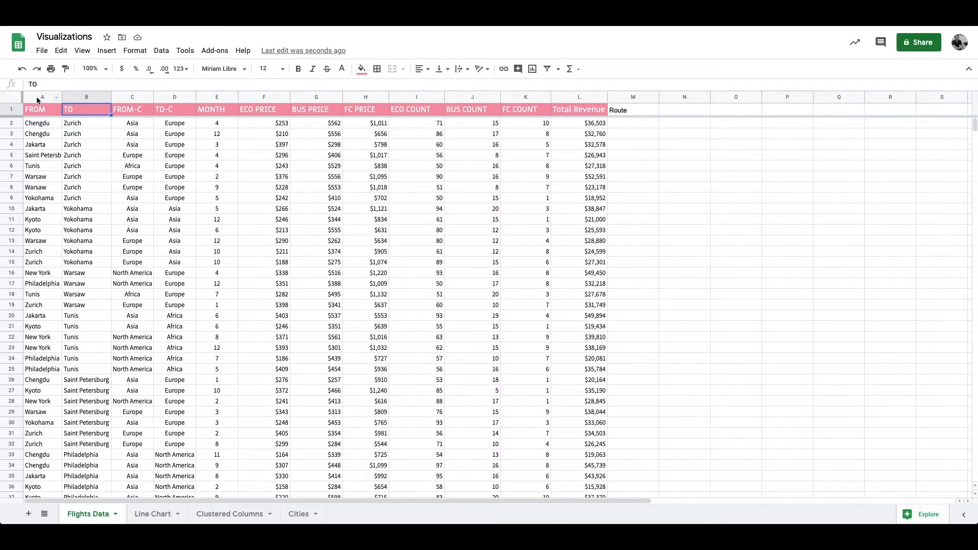
{"action": "left_click", "coordinate": [41, 97]}
{"action": "left_click", "coordinate": [86, 97], "text": "shift"}
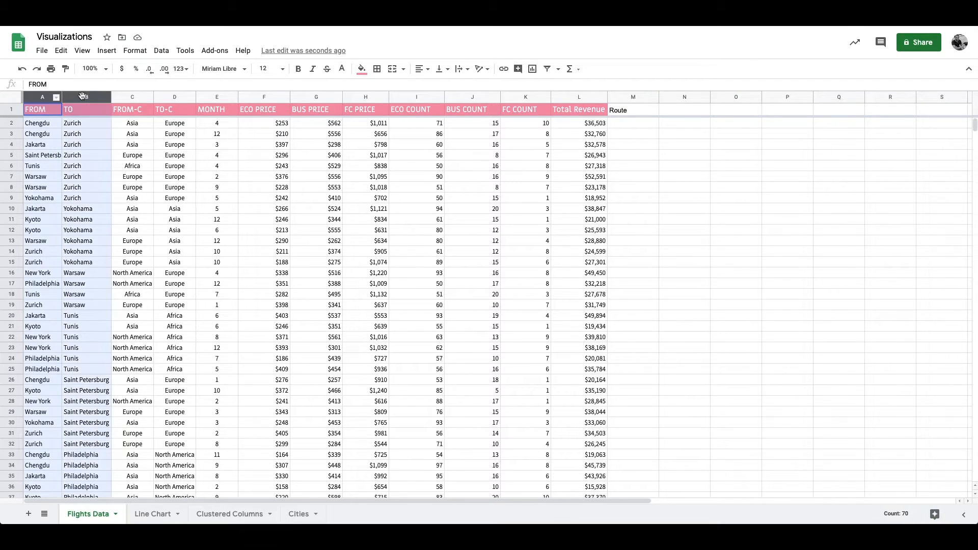
Step: Enter the formula =CONCATENATE(UPPER(LEFT(A2, 3)), "-", UPPER(LEFT(B2, 3))) in cell M2 under Route
{"action": "left_click", "coordinate": [640, 127]}
{"action": "type", "text": "="}
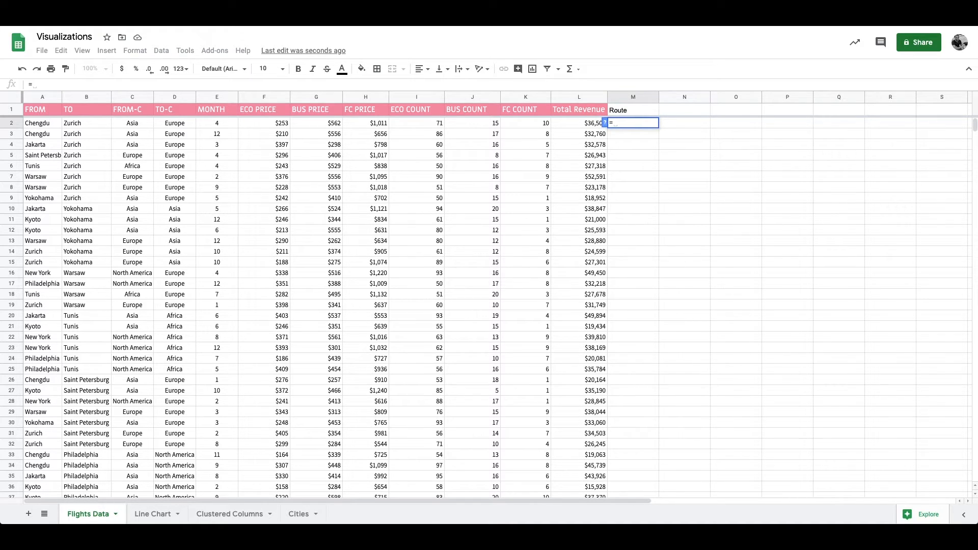
{"action": "type", "text": "CONCATENATE(UPPER(LEFT(A2, 3), \"-"}
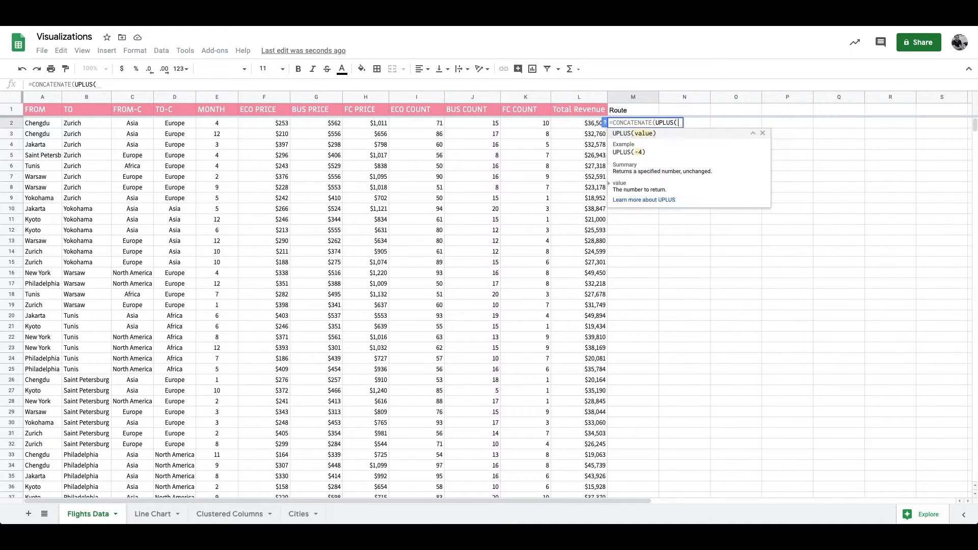
{"action": "type", "text": "\", UPPER(LEFT(B2, 3)))"}
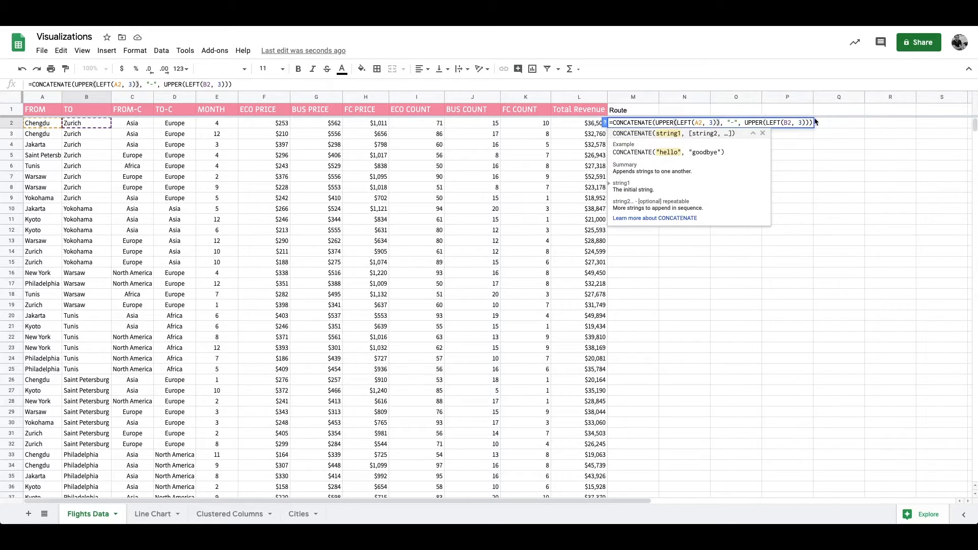
{"action": "key", "text": "Return"}
Step: Copy the Total Revenue header's formatting to the Route header, and the formatting of cell A2 to M2
{"action": "left_click", "coordinate": [591, 115]}
{"action": "left_click", "coordinate": [65, 69]}
{"action": "left_click", "coordinate": [617, 113]}
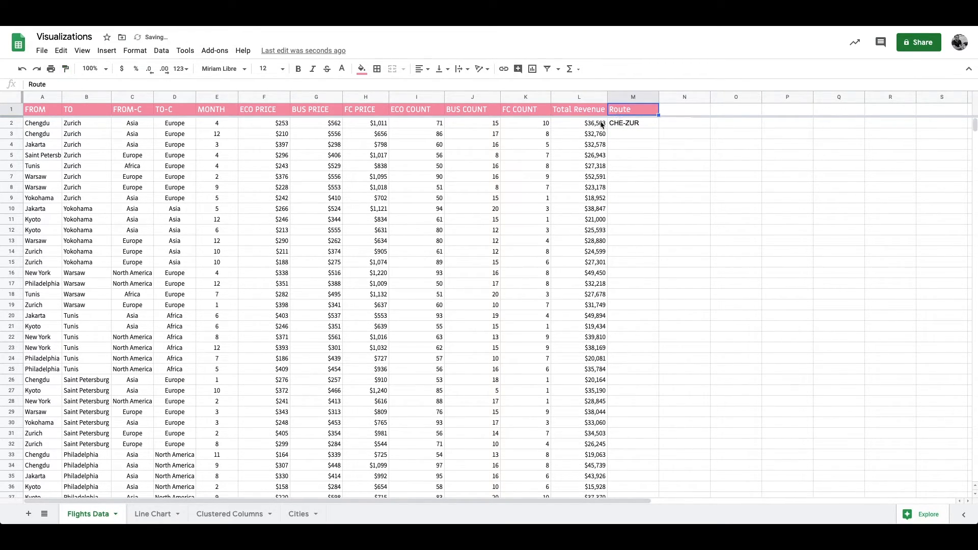
{"action": "left_click", "coordinate": [28, 122]}
{"action": "left_click", "coordinate": [65, 68]}
{"action": "left_click", "coordinate": [640, 124]}
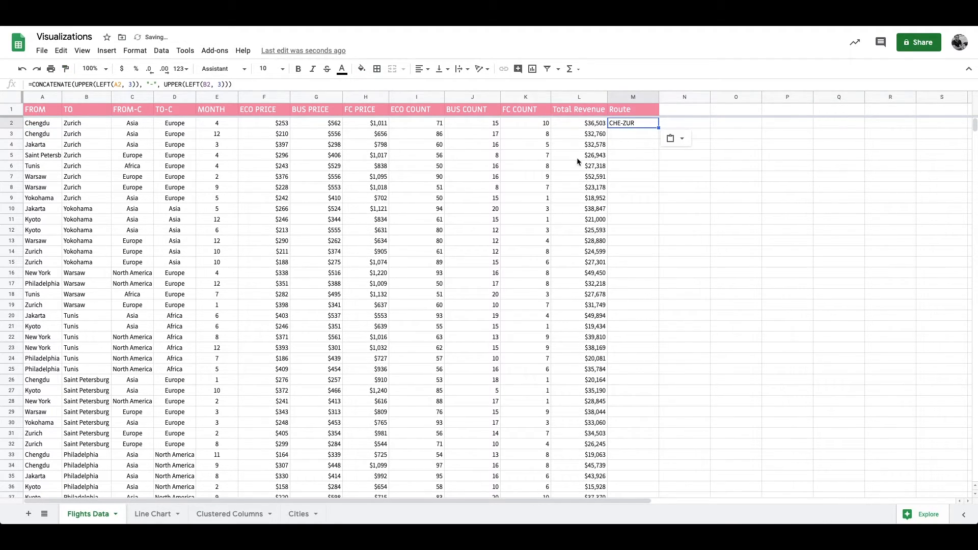
Step: Fill the Route formula from M2 down to the last data row, M70, and return to M2
{"action": "left_click", "coordinate": [578, 160]}
{"action": "key", "text": "ctrl+Down"}
{"action": "key", "text": "Right"}
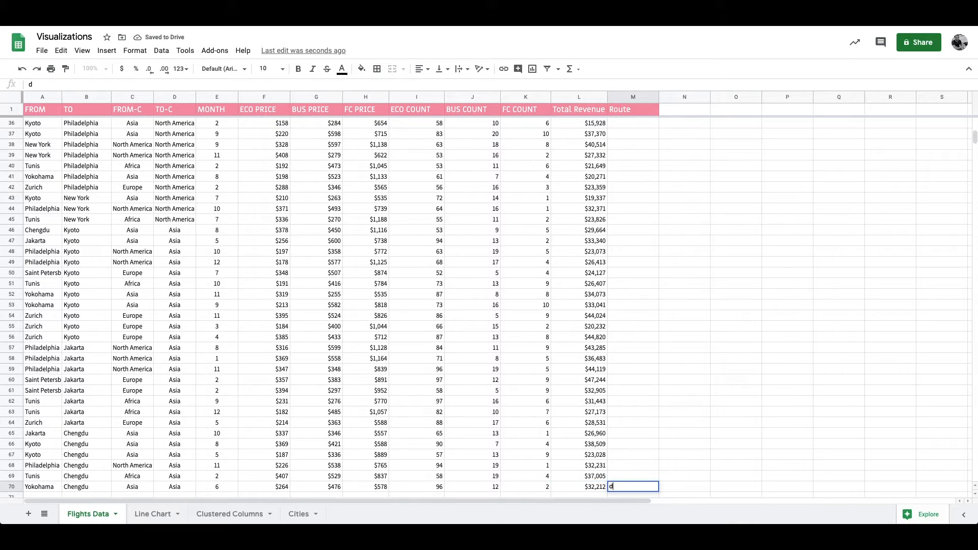
{"action": "key", "text": "ctrl+shift+Up"}
{"action": "key", "text": "ctrl+d"}
{"action": "key", "text": "ctrl+Up"}
{"action": "key", "text": "Down"}
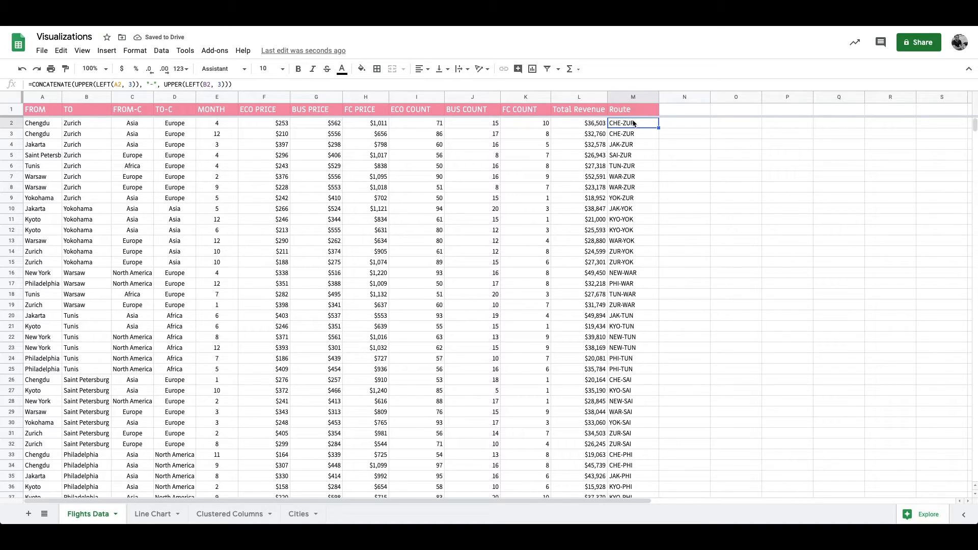
Step: Insert a column chart based on the Total Revenue and Route columns
{"action": "left_click", "coordinate": [629, 93]}
{"action": "left_click", "coordinate": [581, 94], "text": "shift"}
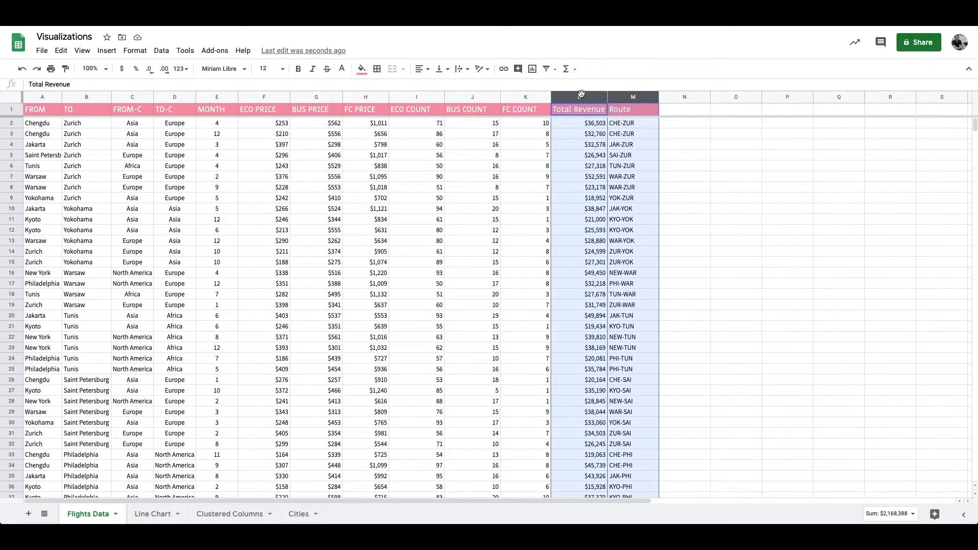
{"action": "left_click", "coordinate": [106, 50]}
{"action": "left_click", "coordinate": [117, 111]}
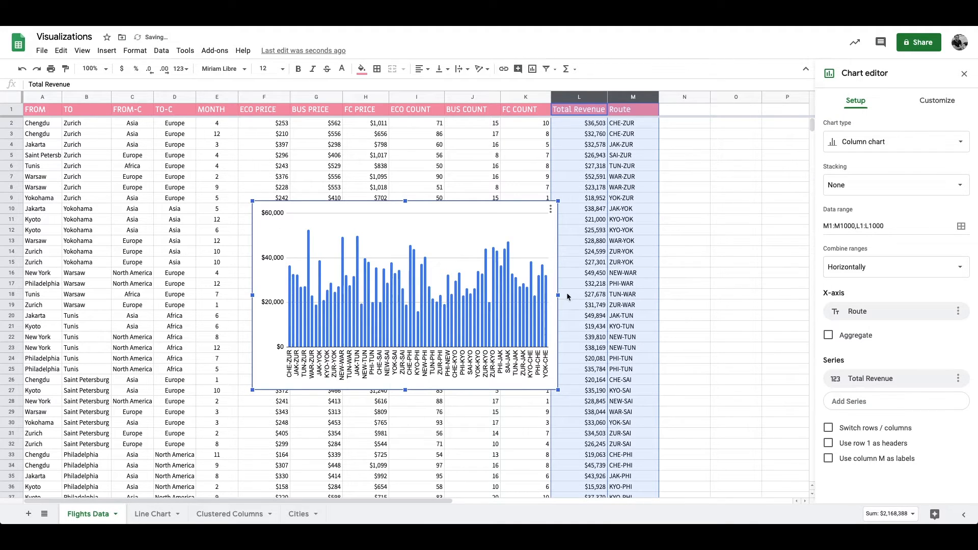
Step: Widen the route chart on both sides and aggregate its Route x-axis
{"action": "left_click_drag", "start_coordinate": [562, 298], "coordinate": [768, 296]}
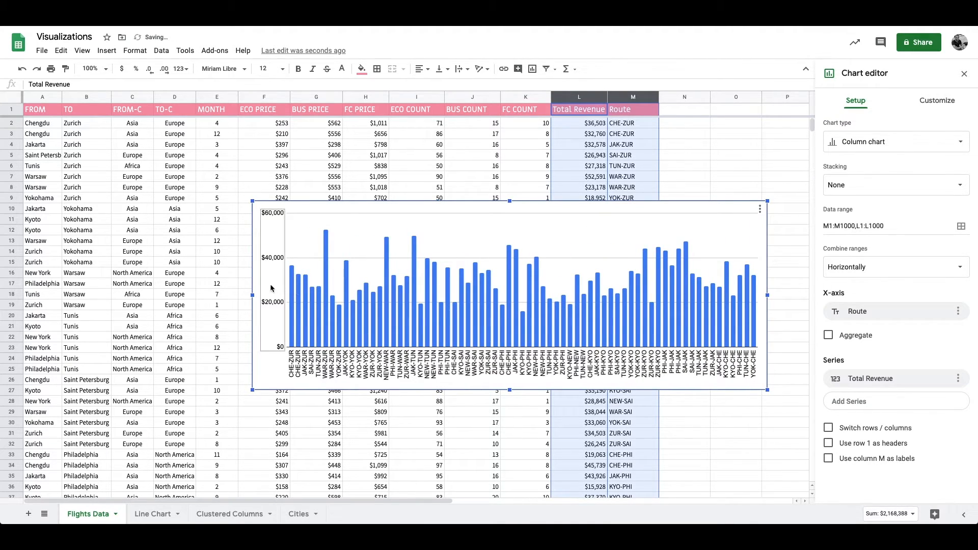
{"action": "left_click_drag", "start_coordinate": [254, 295], "coordinate": [54, 295]}
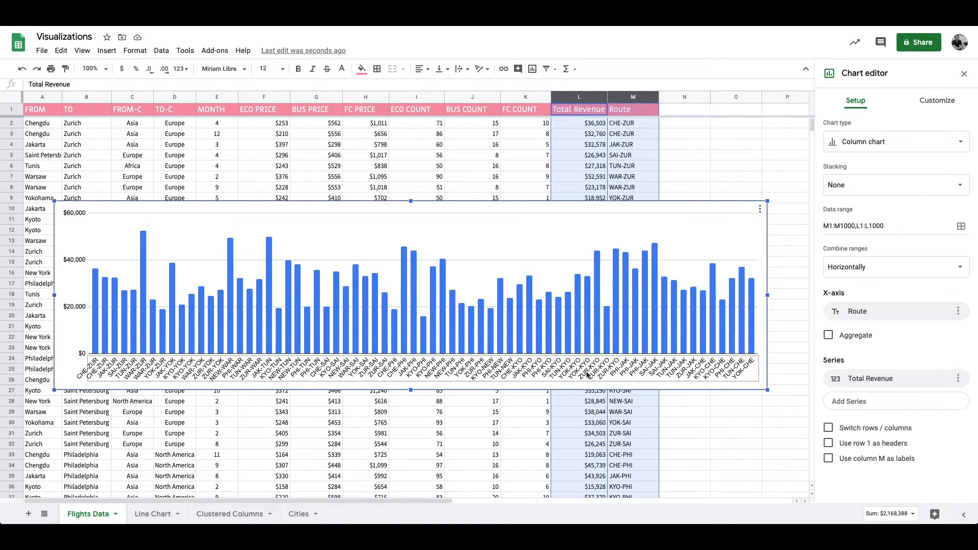
{"action": "left_click", "coordinate": [829, 335]}
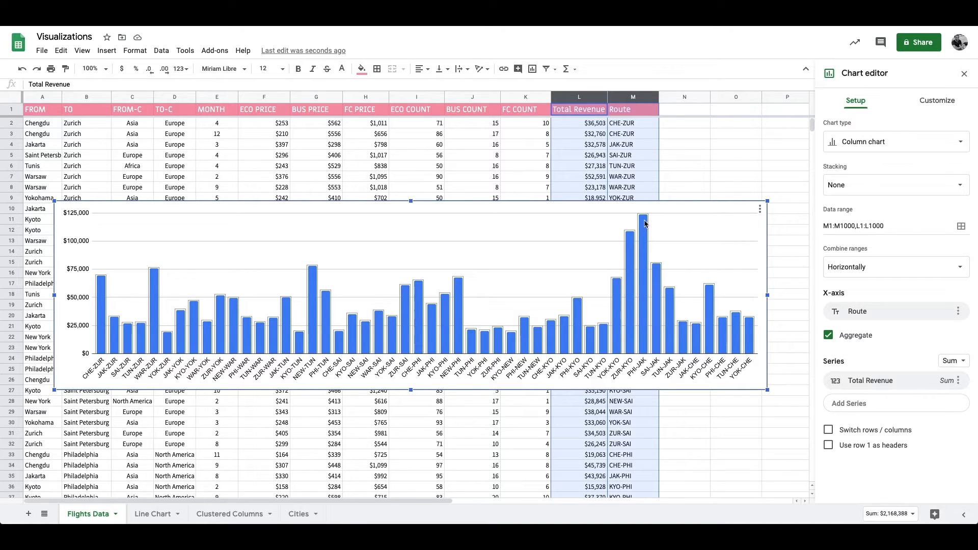
Step: Move the route chart down and over so that it starts at row 16
{"action": "left_click", "coordinate": [703, 156]}
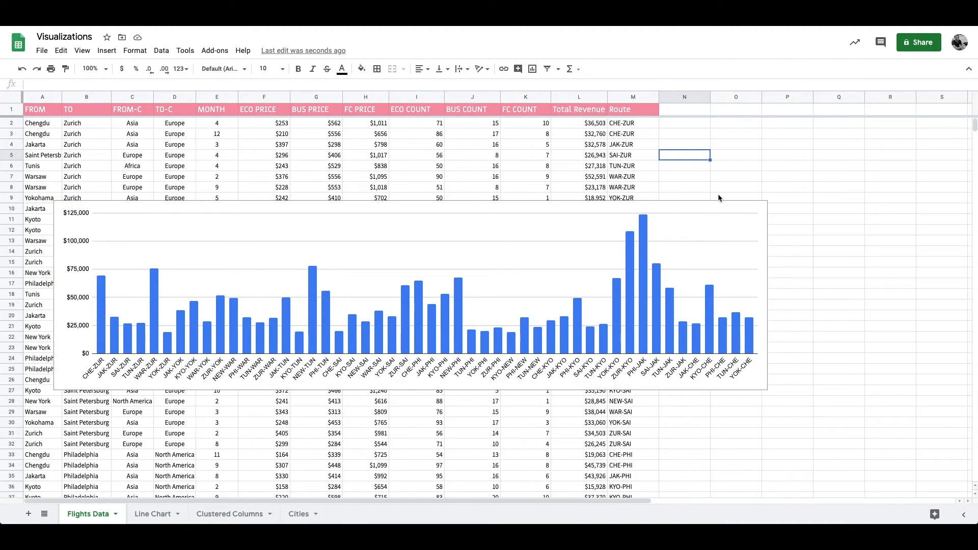
{"action": "left_click", "coordinate": [570, 206]}
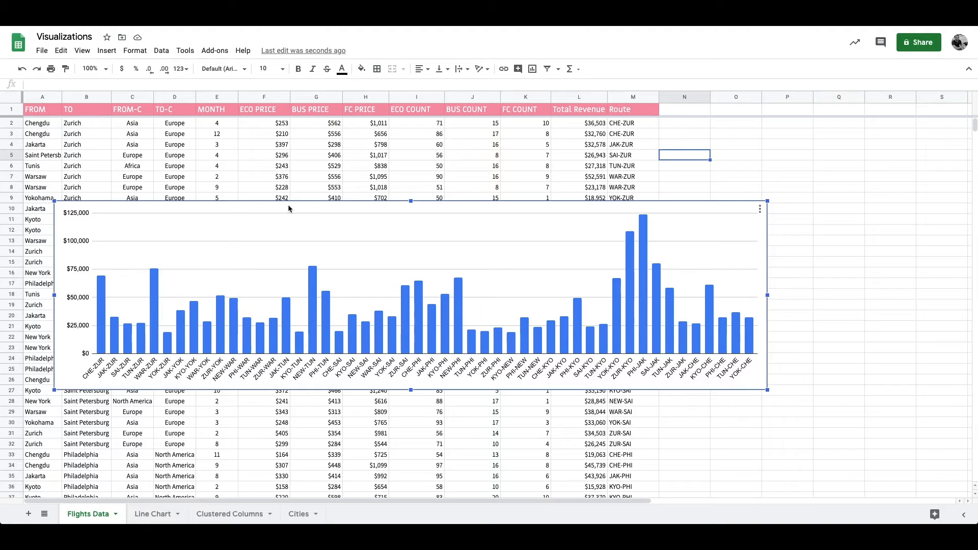
{"action": "left_click_drag", "start_coordinate": [288, 203], "coordinate": [490, 344]}
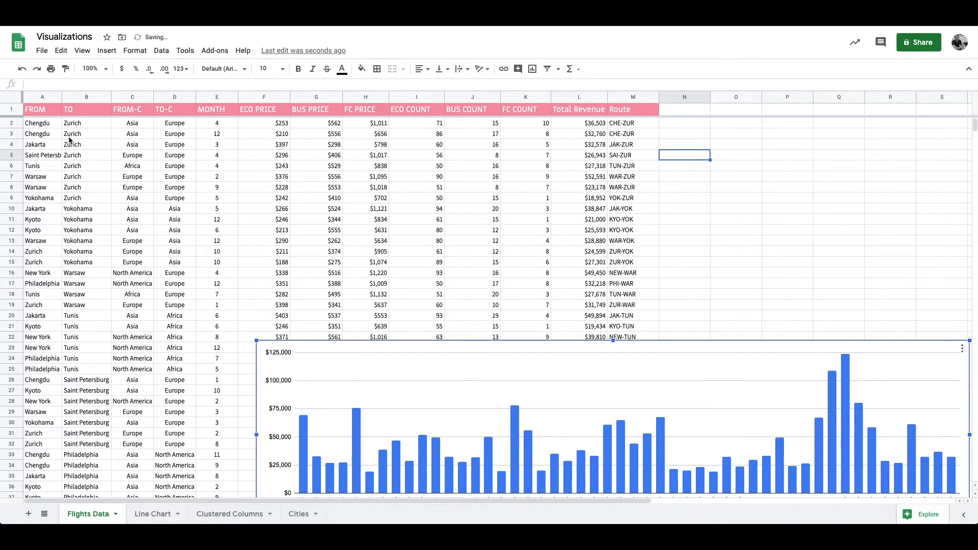
{"action": "left_click_drag", "start_coordinate": [770, 350], "coordinate": [763, 275]}
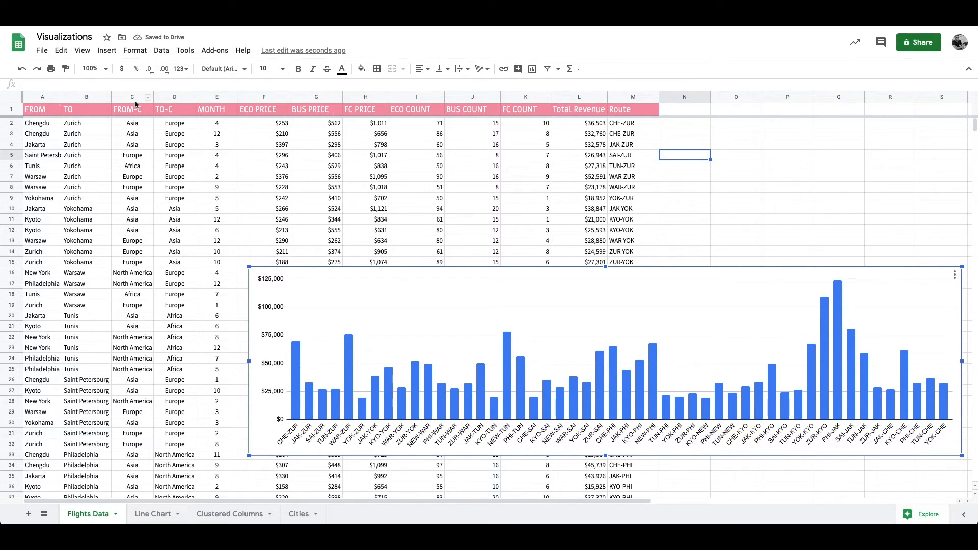
{"action": "left_click", "coordinate": [683, 128]}
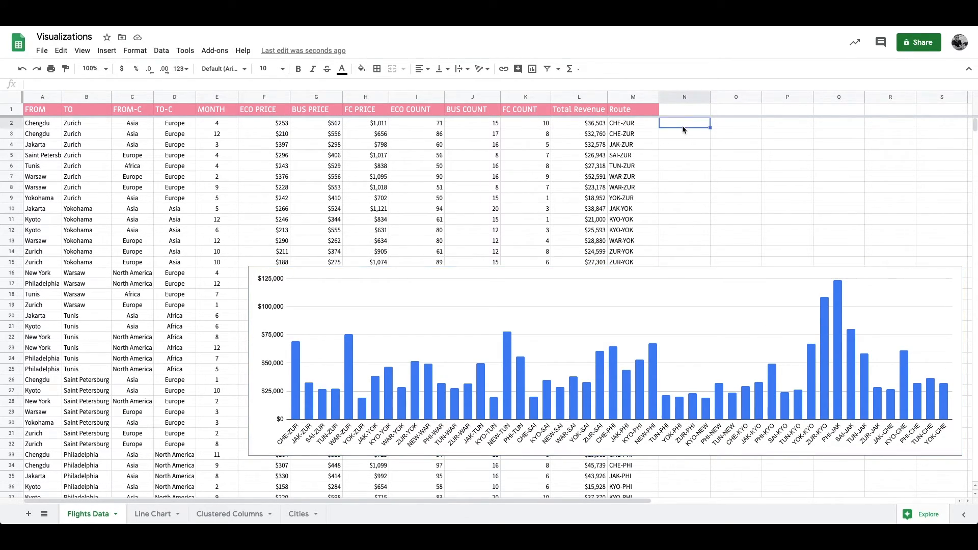
{"action": "type", "text": "=SUMIFS("}
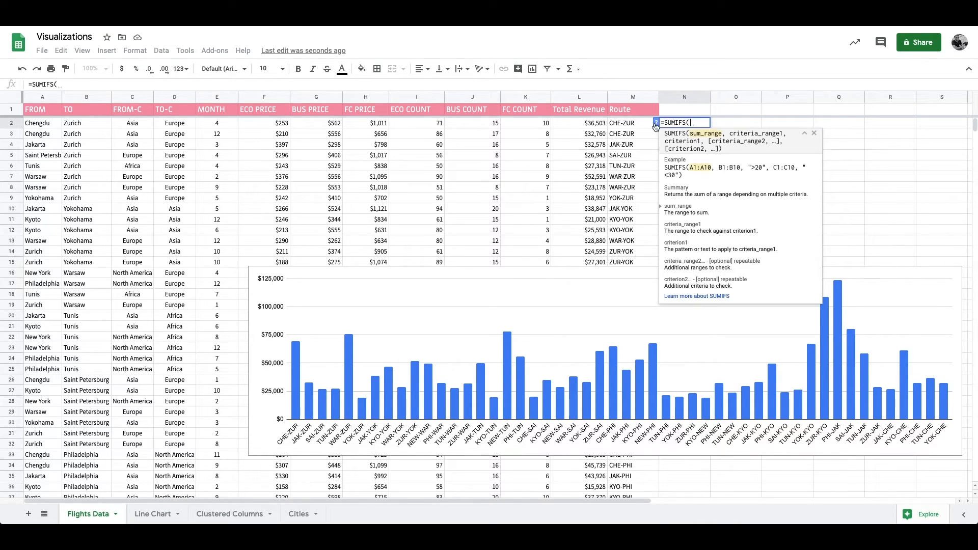
{"action": "left_click", "coordinate": [632, 124]}
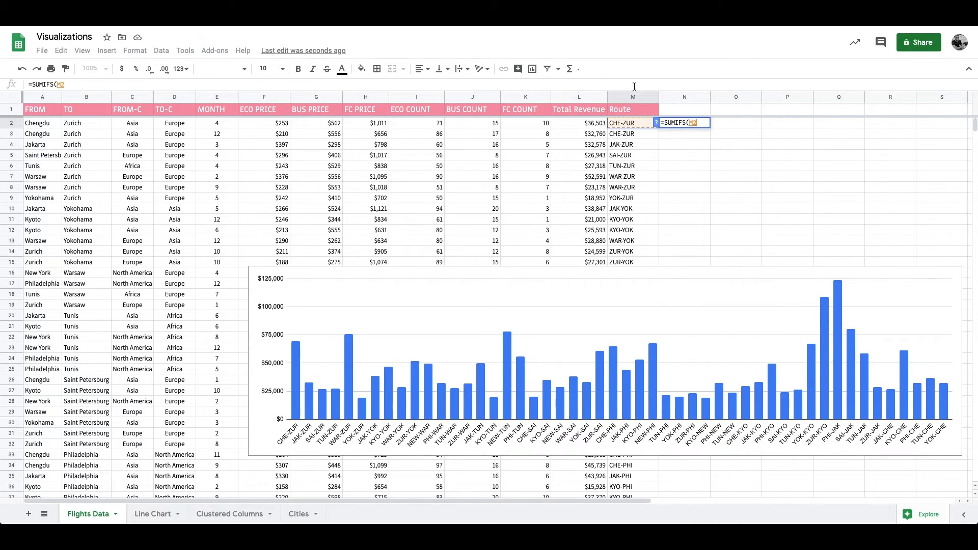
{"action": "key", "text": "Escape"}
Step: Move the route chart up and to the left so that it starts around row 13, column D
{"action": "left_click", "coordinate": [776, 273]}
{"action": "mouse_move", "coordinate": [837, 294]}
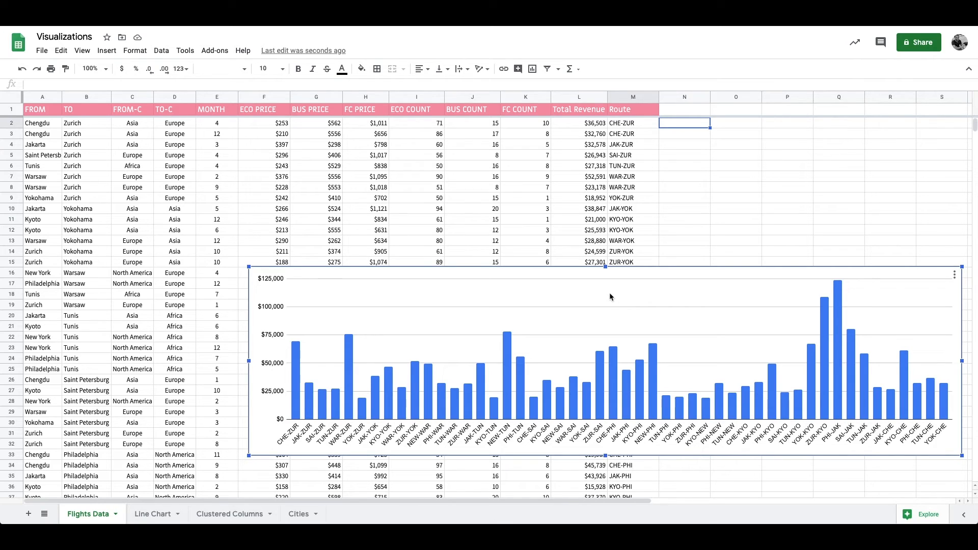
{"action": "left_click_drag", "start_coordinate": [610, 294], "coordinate": [528, 268]}
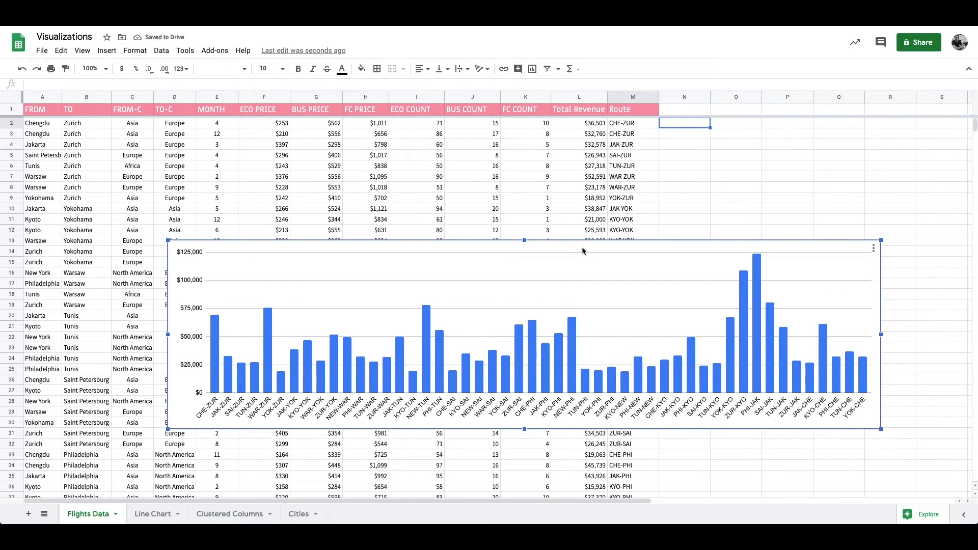
Step: Add data labels to the chart's Total Revenue series and widen the chart to span columns A to P
{"action": "double_click", "coordinate": [581, 247]}
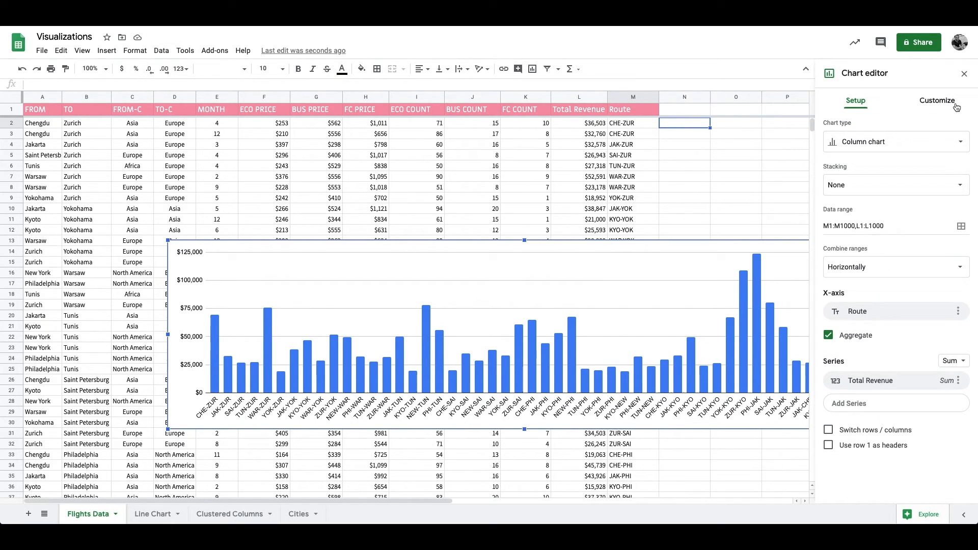
{"action": "left_click", "coordinate": [937, 101]}
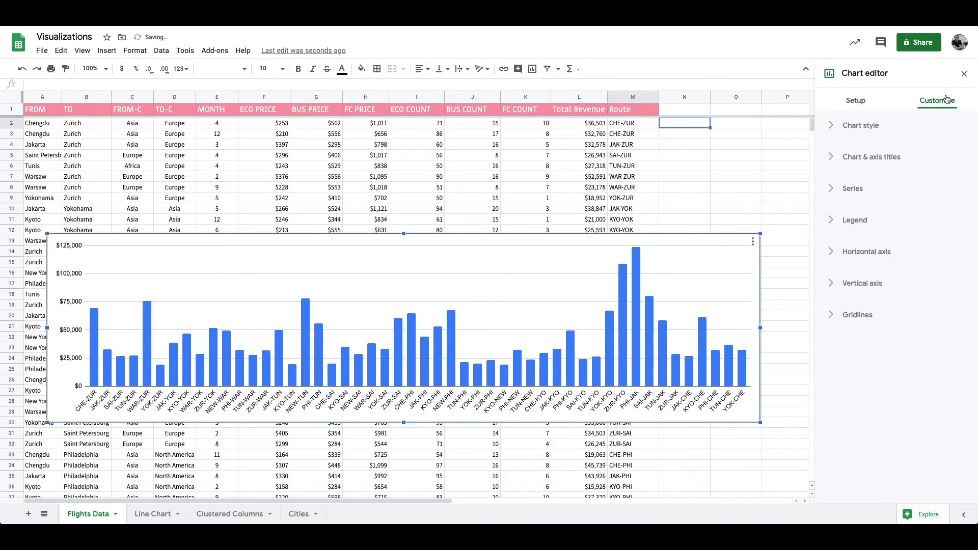
{"action": "left_click", "coordinate": [867, 190]}
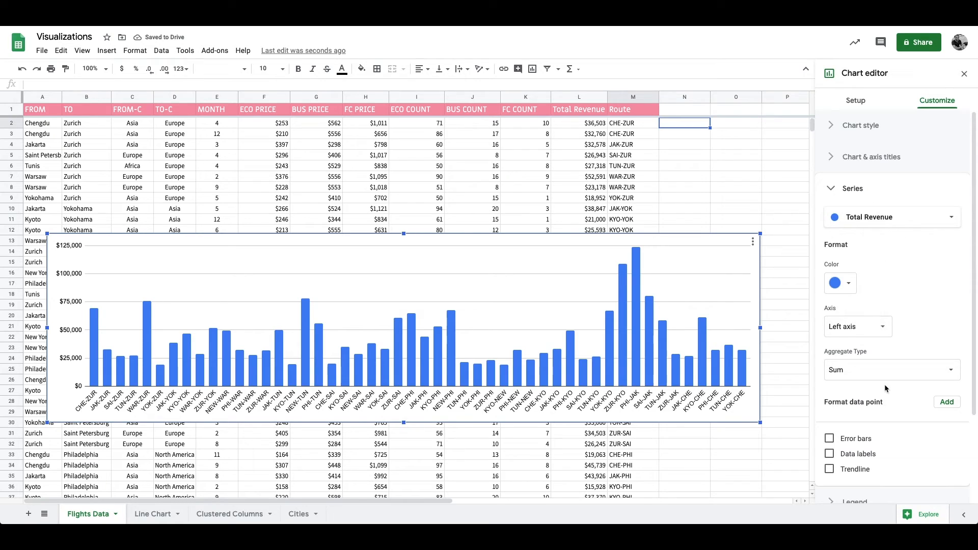
{"action": "left_click", "coordinate": [864, 455]}
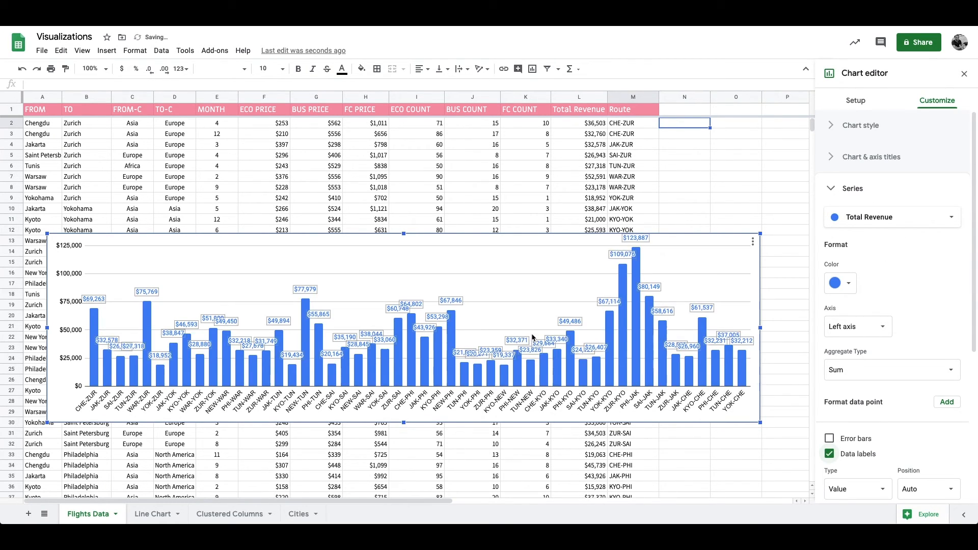
{"action": "left_click_drag", "start_coordinate": [774, 329], "coordinate": [792, 329]}
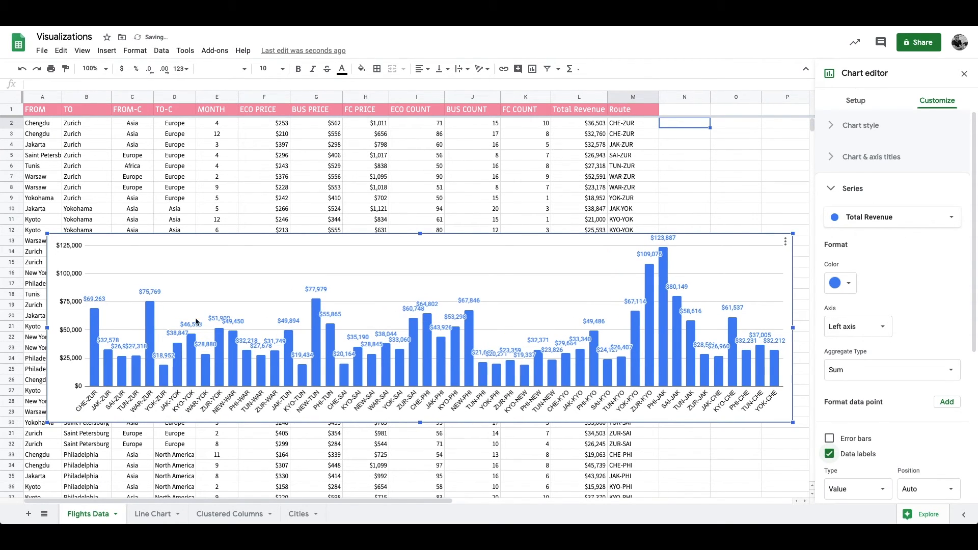
{"action": "left_click_drag", "start_coordinate": [47, 328], "coordinate": [23, 329]}
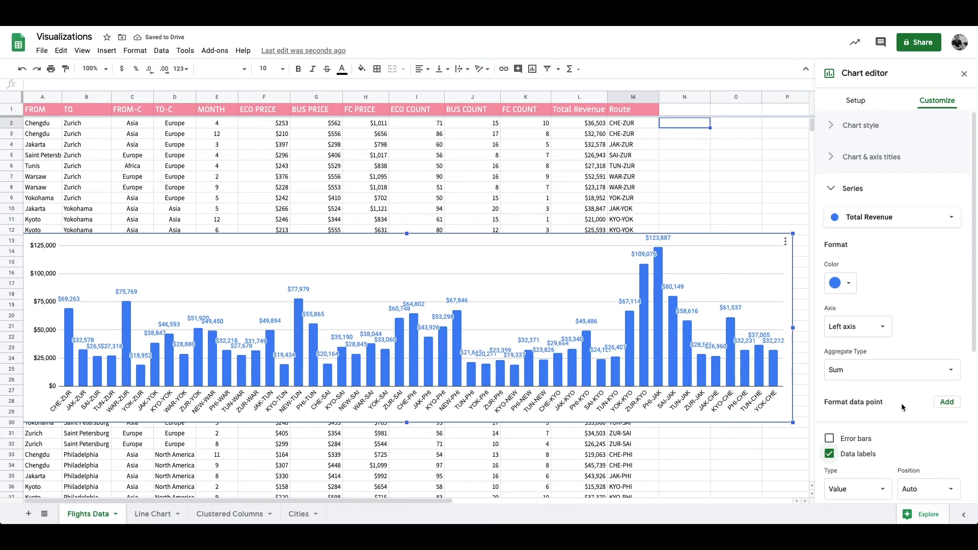
Step: Remove the data labels, try a linear trendline on the Total Revenue series and turn it off, returning to the chart setup
{"action": "scroll", "coordinate": [867, 407], "scroll_direction": "down", "scroll_amount": 1}
{"action": "left_click", "coordinate": [833, 415]}
{"action": "left_click", "coordinate": [830, 430]}
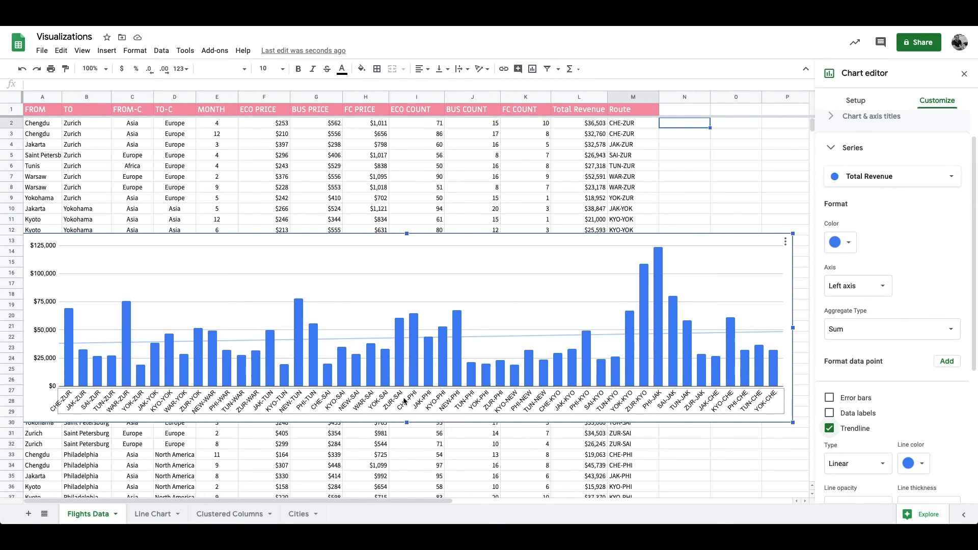
{"action": "left_click", "coordinate": [841, 431]}
{"action": "left_click", "coordinate": [869, 149]}
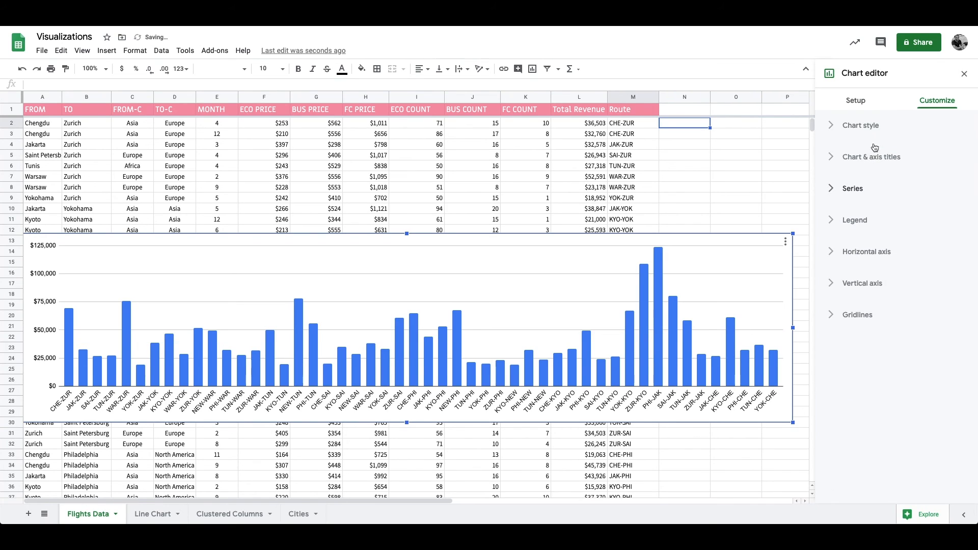
{"action": "left_click", "coordinate": [855, 107]}
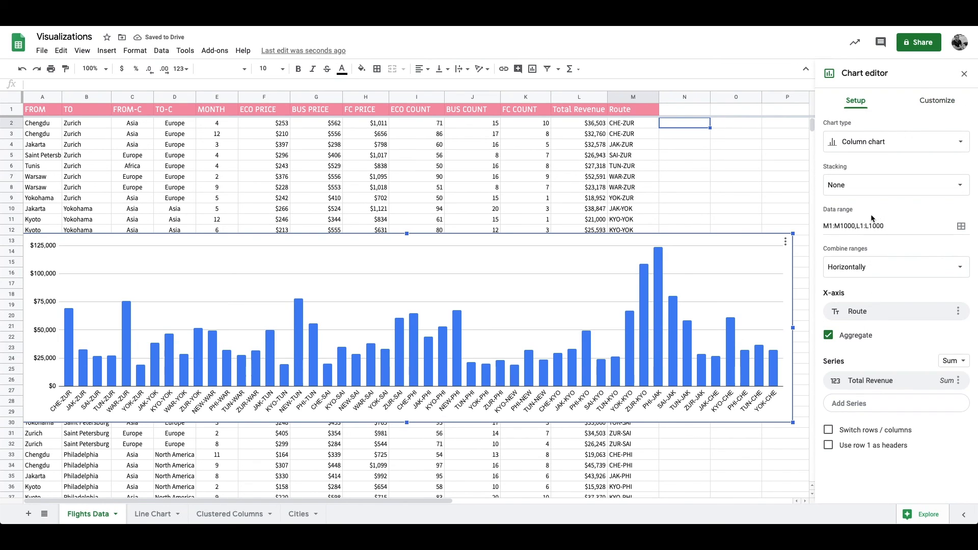